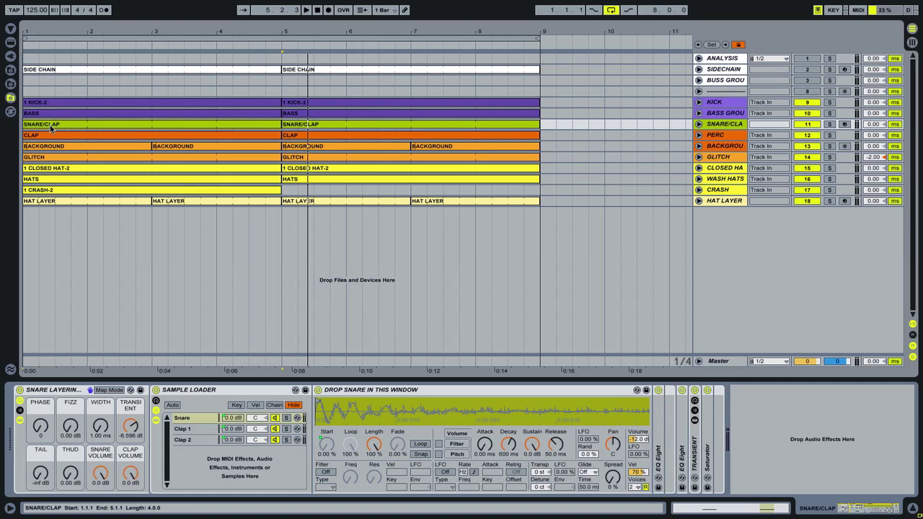
Audition the full loop and solo the SNARE/CLAP track to hear it on its own.
{"action": "key", "text": "space"}
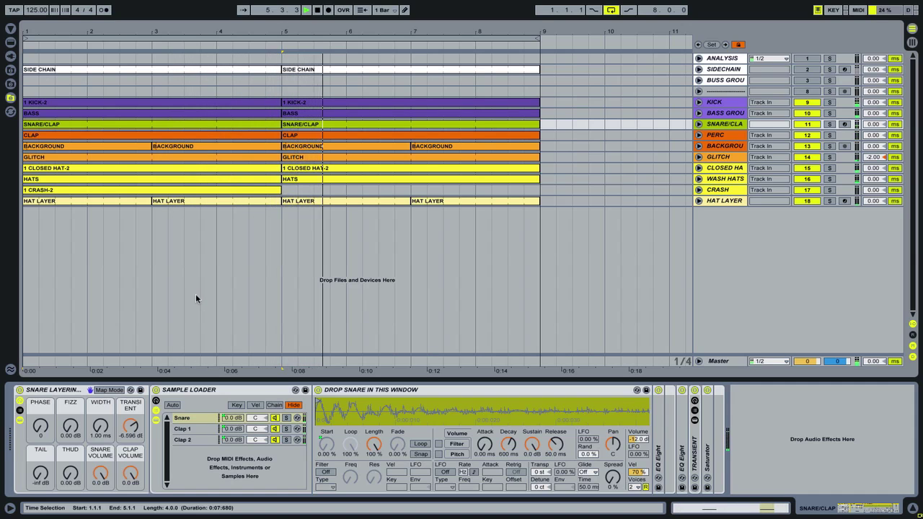
{"action": "key", "text": "space"}
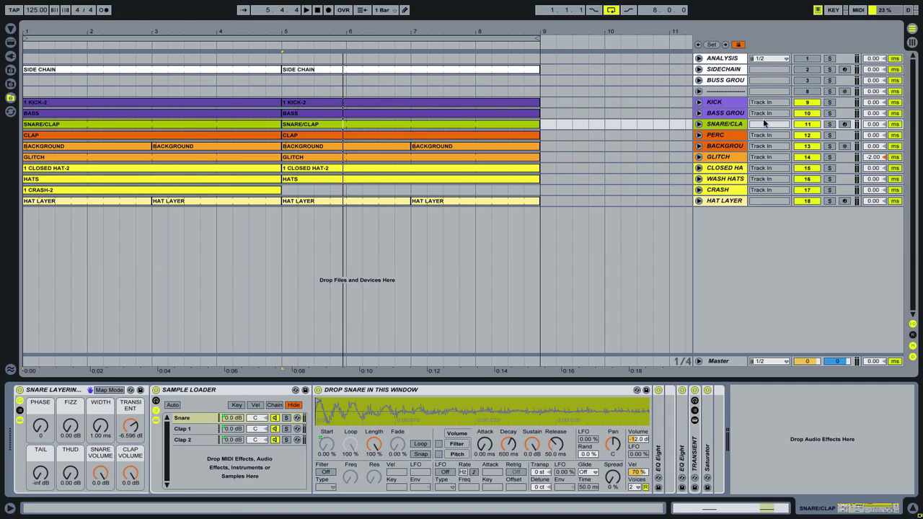
{"action": "left_click", "coordinate": [829, 124]}
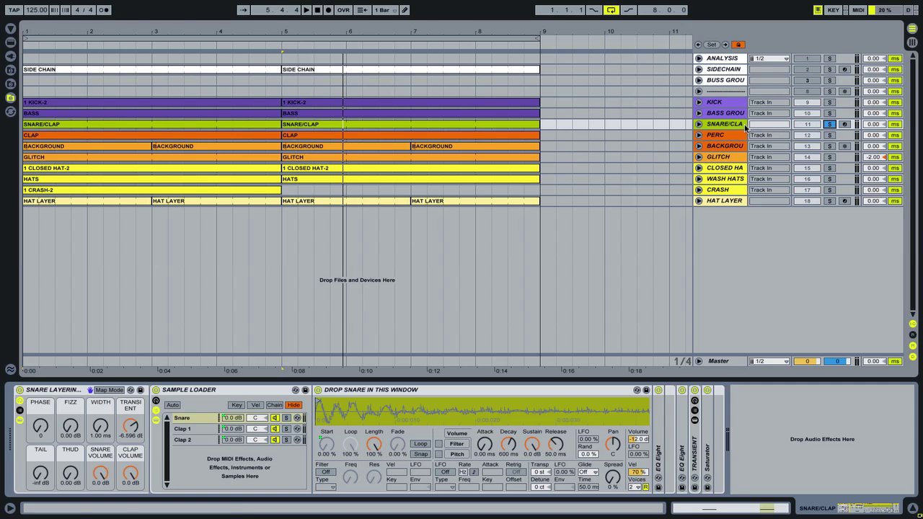
{"action": "key", "text": "space"}
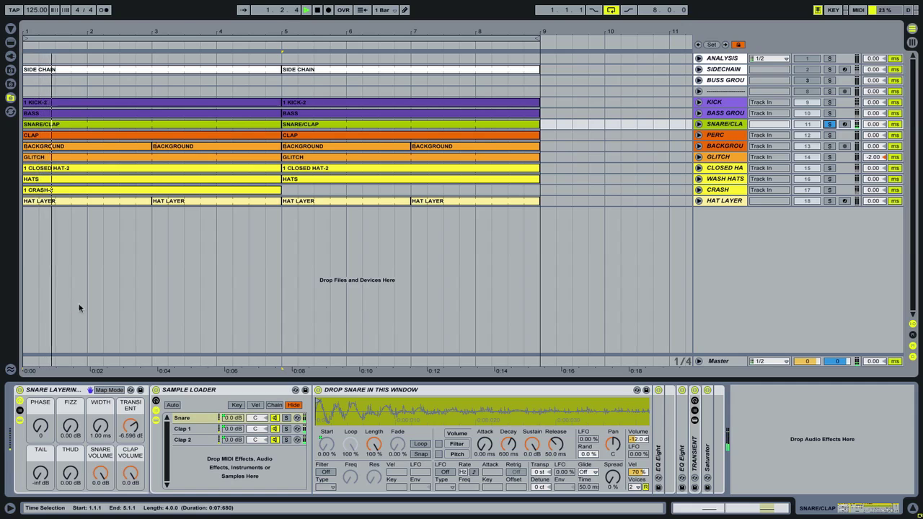
{"action": "key", "text": "space"}
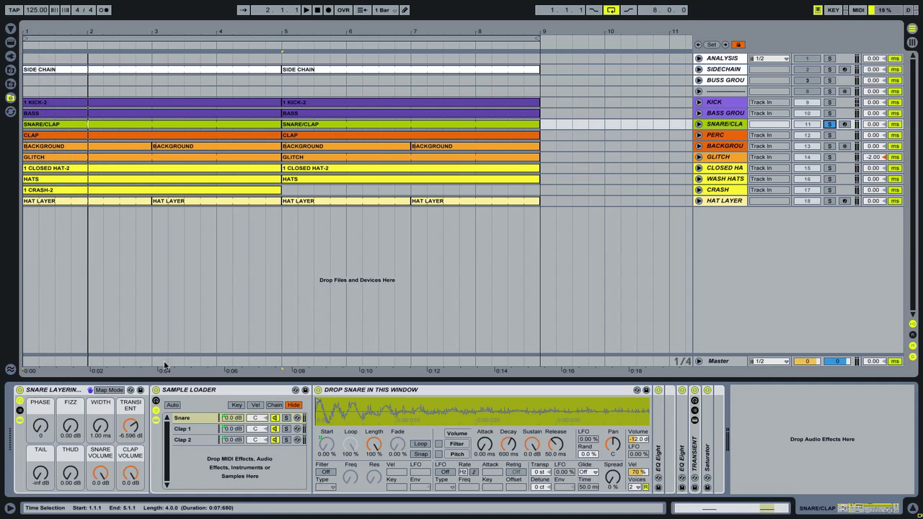
Examine the Snare, Clap 1 and Clap 2 chains of the SAMPLE LOADER rack and the samples they hold.
{"action": "left_click", "coordinate": [192, 393]}
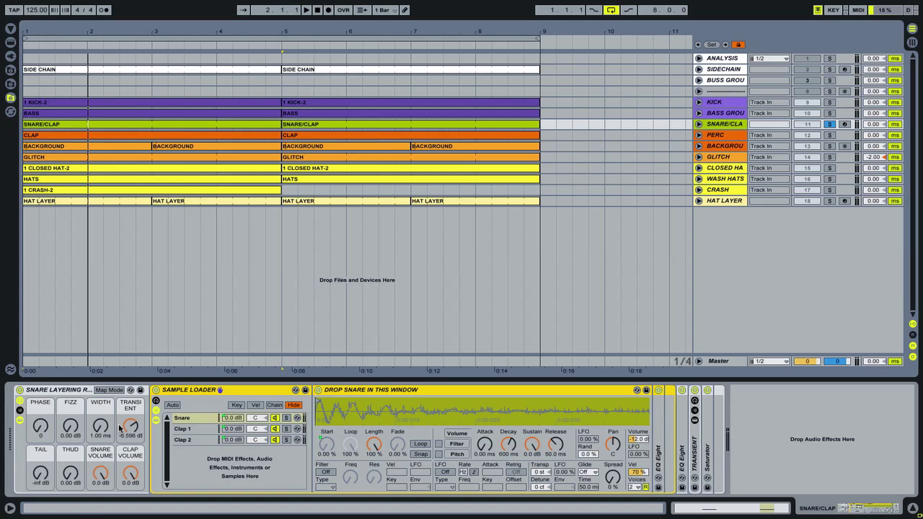
{"action": "left_click", "coordinate": [189, 420]}
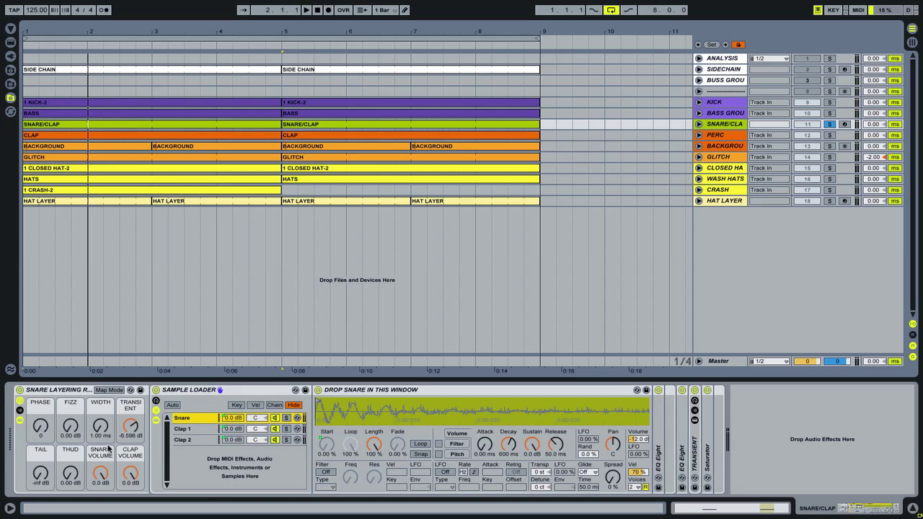
{"action": "left_click", "coordinate": [190, 421]}
{"action": "left_click", "coordinate": [193, 429]}
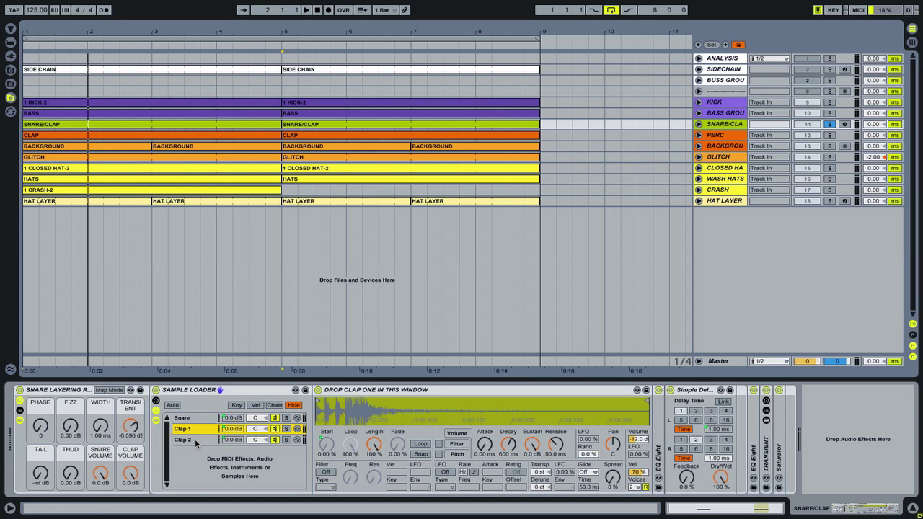
{"action": "left_click", "coordinate": [195, 440]}
{"action": "left_click", "coordinate": [194, 430]}
{"action": "left_click", "coordinate": [195, 440]}
{"action": "left_click", "coordinate": [193, 433]}
{"action": "left_click", "coordinate": [194, 440]}
{"action": "left_click", "coordinate": [192, 416]}
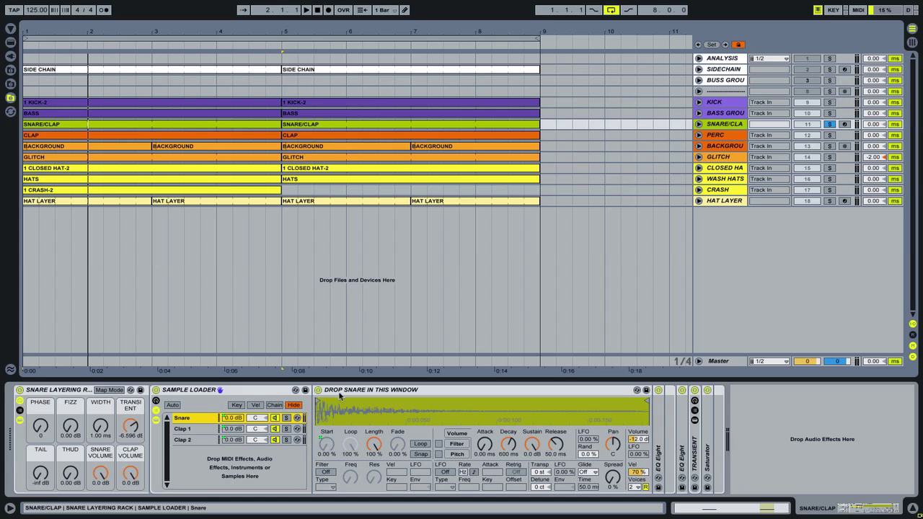
{"action": "left_click", "coordinate": [43, 436]}
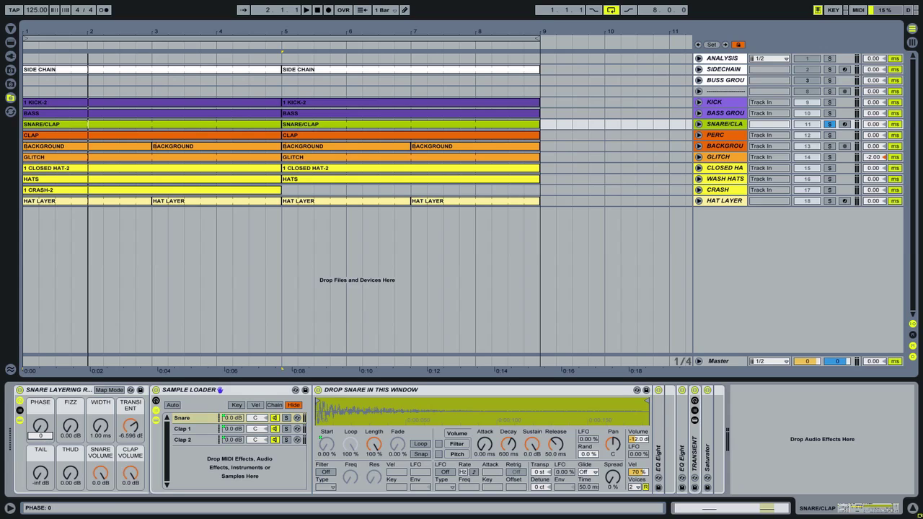
{"action": "left_click_drag", "start_coordinate": [43, 436], "coordinate": [43, 436]}
{"action": "left_click", "coordinate": [42, 428]}
Play the soloed SNARE/CLAP track while raising the FIZZ macro to 7.87 dB, and reset it to 0.00 dB.
{"action": "key", "text": "space"}
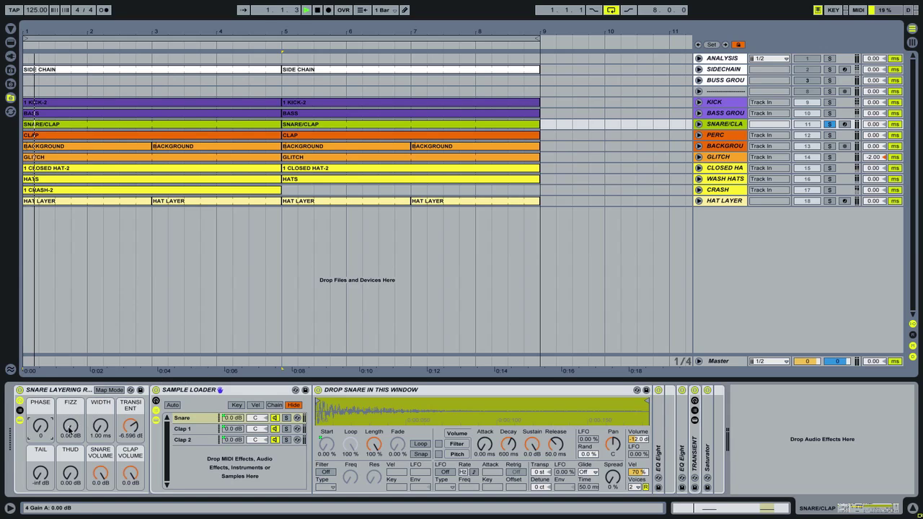
{"action": "left_click_drag", "start_coordinate": [69, 430], "coordinate": [69, 397]}
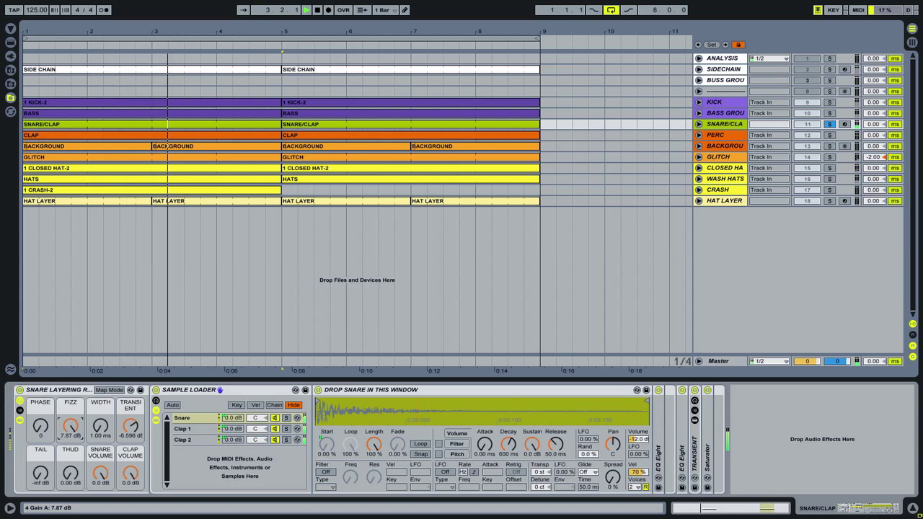
{"action": "key", "text": "Delete"}
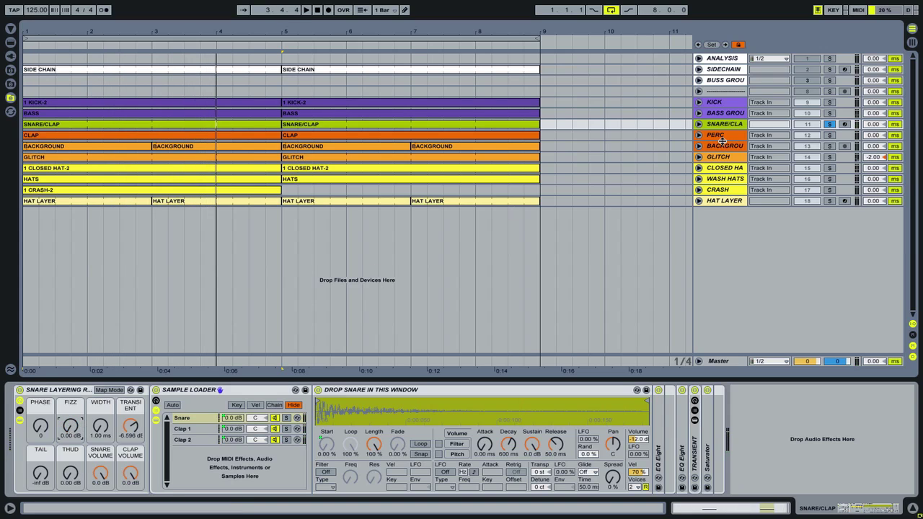
Unsolo SNARE/CLAP and, during full-mix playback, sweep the FIZZ macro up to 8.00 dB and back down to 0.57 dB.
{"action": "left_click", "coordinate": [829, 124]}
{"action": "key", "text": "space"}
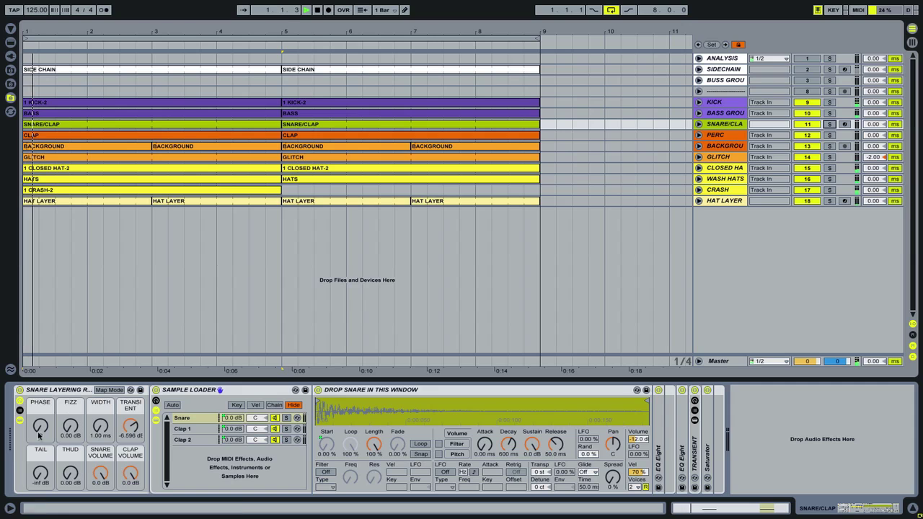
{"action": "left_click_drag", "start_coordinate": [70, 426], "coordinate": [70, 390]}
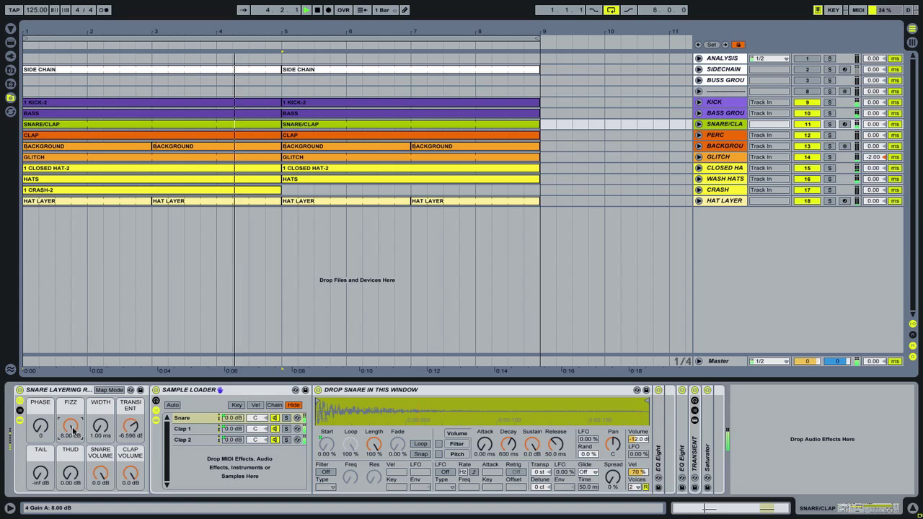
{"action": "left_click_drag", "start_coordinate": [72, 431], "coordinate": [72, 460]}
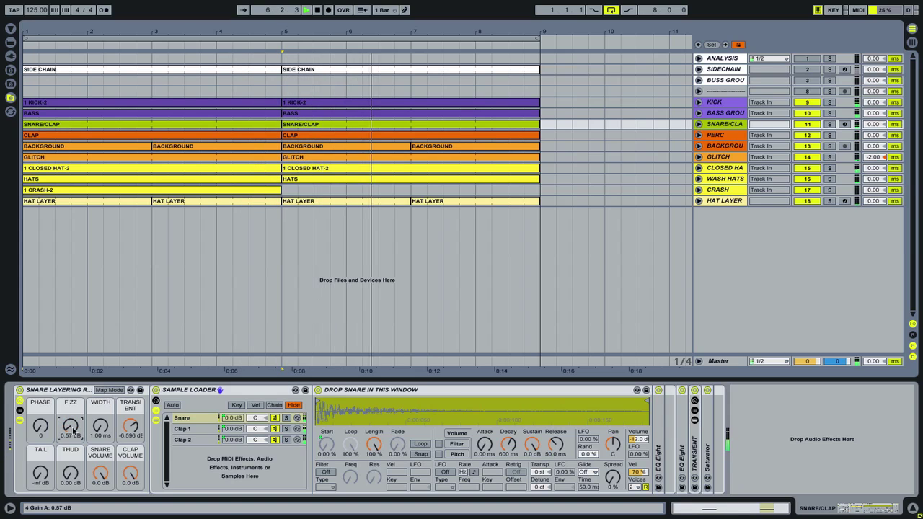
{"action": "key", "text": "space"}
Solo the SNARE/CLAP track and sweep the WIDTH macro up to 11.6 ms and back to 1.00 ms.
{"action": "left_click", "coordinate": [829, 124]}
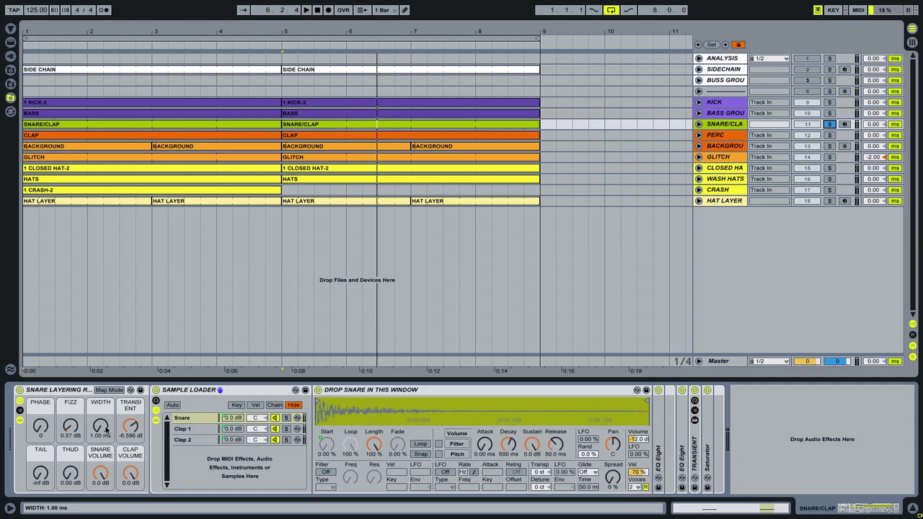
{"action": "left_click_drag", "start_coordinate": [105, 429], "coordinate": [105, 408]}
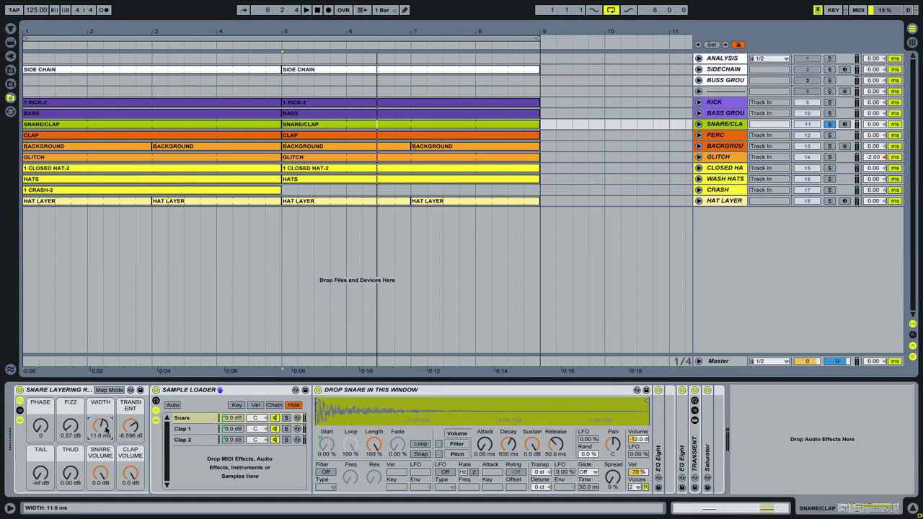
{"action": "mouse_move", "coordinate": [106, 429]}
{"action": "left_mouse_down"}
{"action": "mouse_move", "coordinate": [106, 420]}
{"action": "mouse_move", "coordinate": [101, 440]}
{"action": "left_mouse_up"}
Compare WIDTH macro settings during playback, first soloed and in the full mix, and return the macro to 1.00 ms.
{"action": "key", "text": "space"}
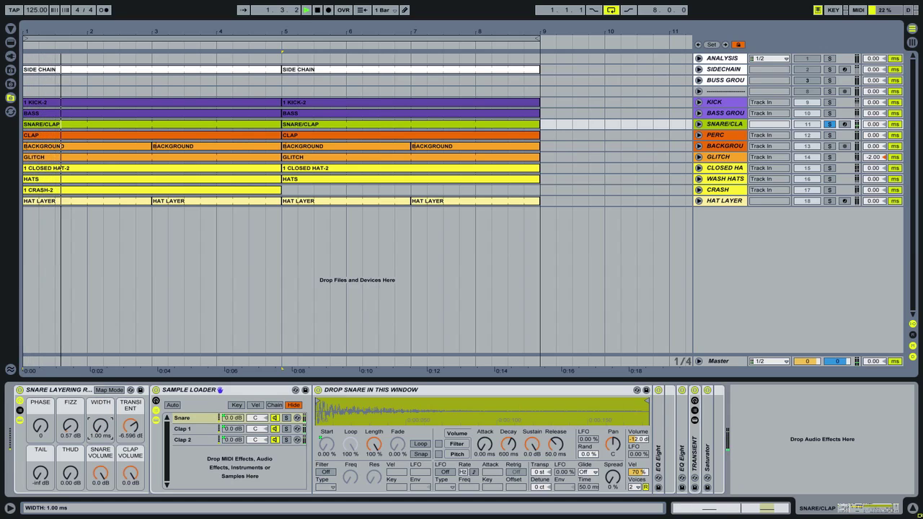
{"action": "left_click_drag", "start_coordinate": [101, 427], "coordinate": [101, 422]}
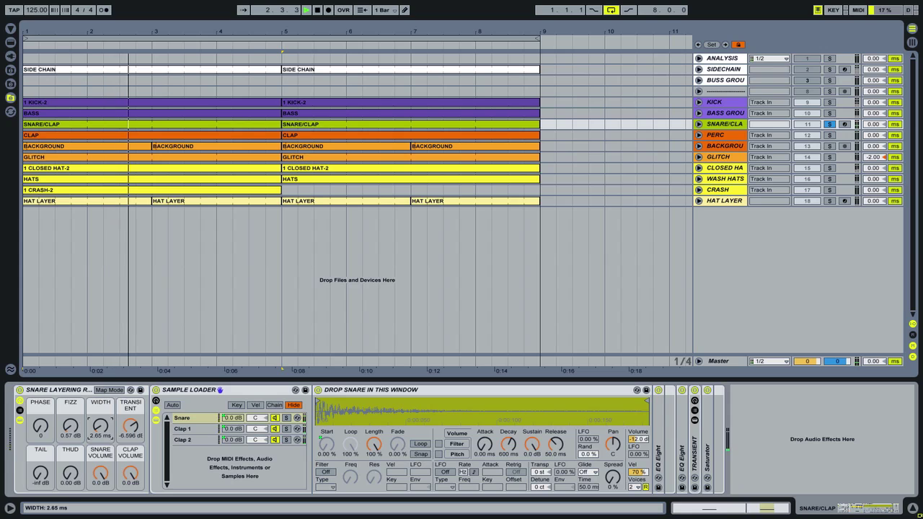
{"action": "mouse_move", "coordinate": [101, 423]}
{"action": "left_mouse_down"}
{"action": "mouse_move", "coordinate": [101, 408]}
{"action": "mouse_move", "coordinate": [101, 433]}
{"action": "left_mouse_up"}
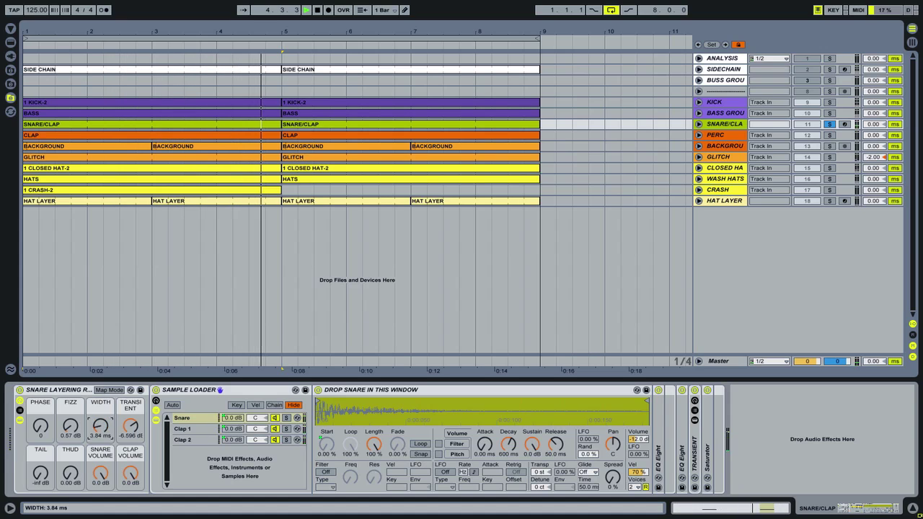
{"action": "left_click", "coordinate": [829, 124]}
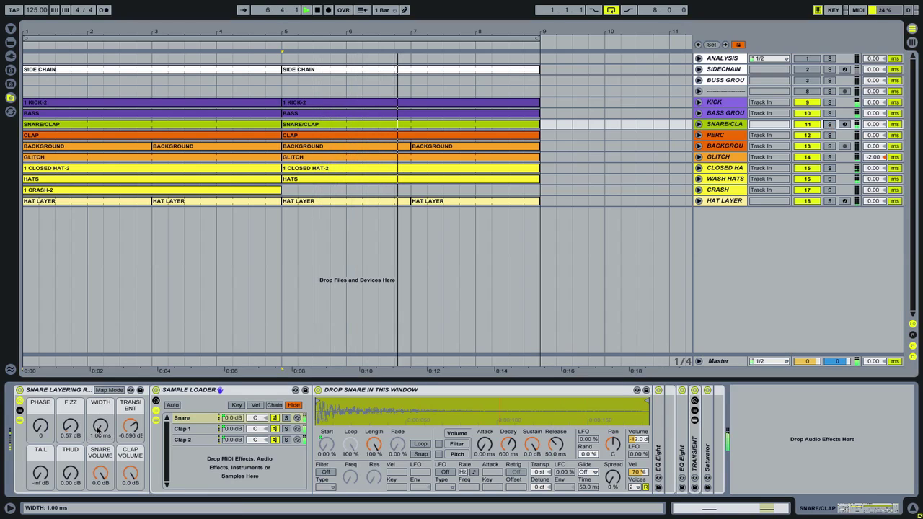
{"action": "mouse_move", "coordinate": [99, 431]}
{"action": "left_mouse_down"}
{"action": "mouse_move", "coordinate": [99, 420]}
{"action": "mouse_move", "coordinate": [98, 429]}
{"action": "left_mouse_up"}
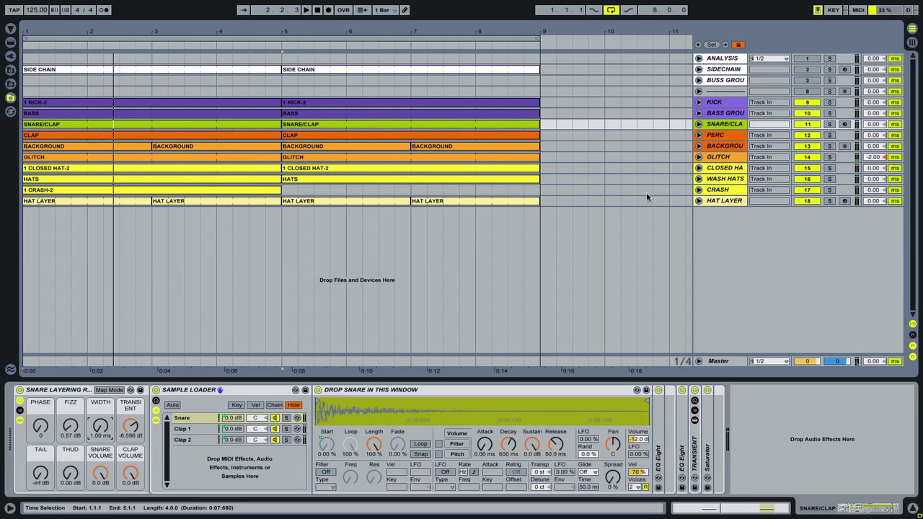
Solo the SNARE/CLAP track and lower the TRANSIENT macro to -inf dB.
{"action": "left_click", "coordinate": [829, 124]}
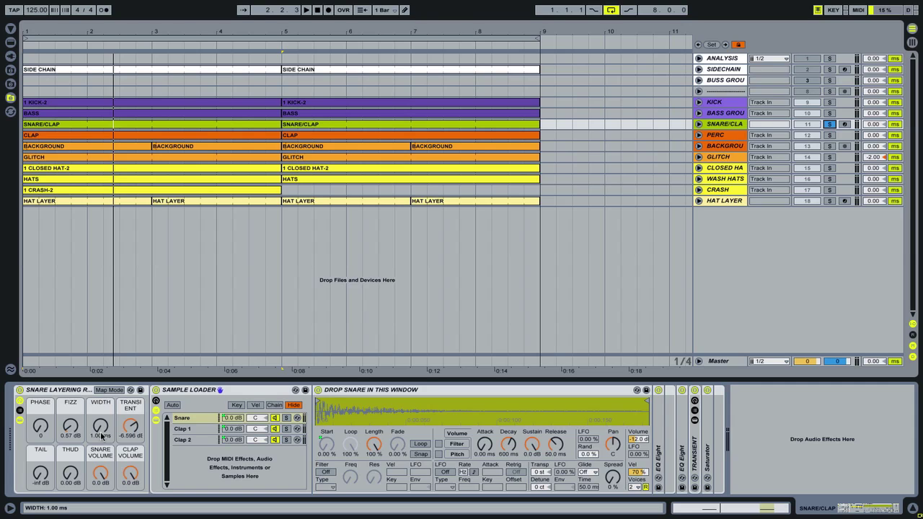
{"action": "mouse_move", "coordinate": [131, 426]}
{"action": "left_mouse_down"}
{"action": "mouse_move", "coordinate": [130, 465]}
{"action": "mouse_move", "coordinate": [128, 431]}
{"action": "left_mouse_up"}
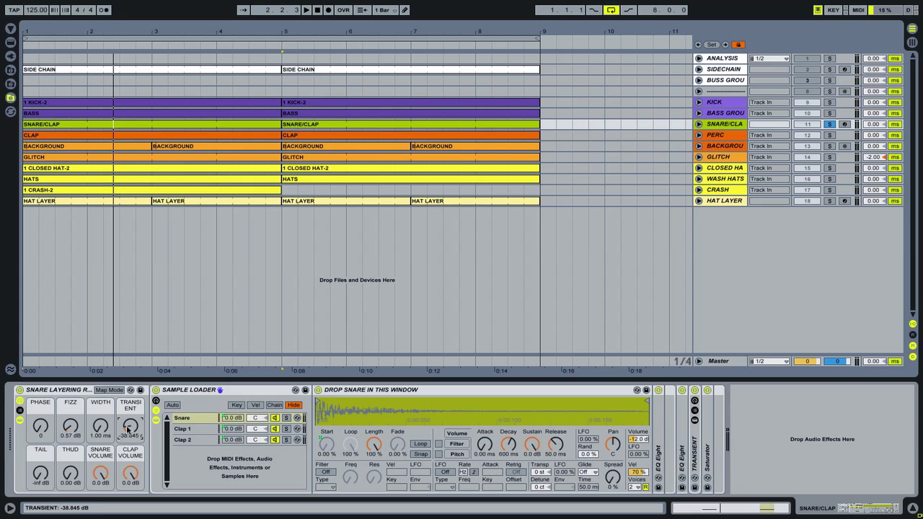
{"action": "left_click_drag", "start_coordinate": [128, 430], "coordinate": [128, 469]}
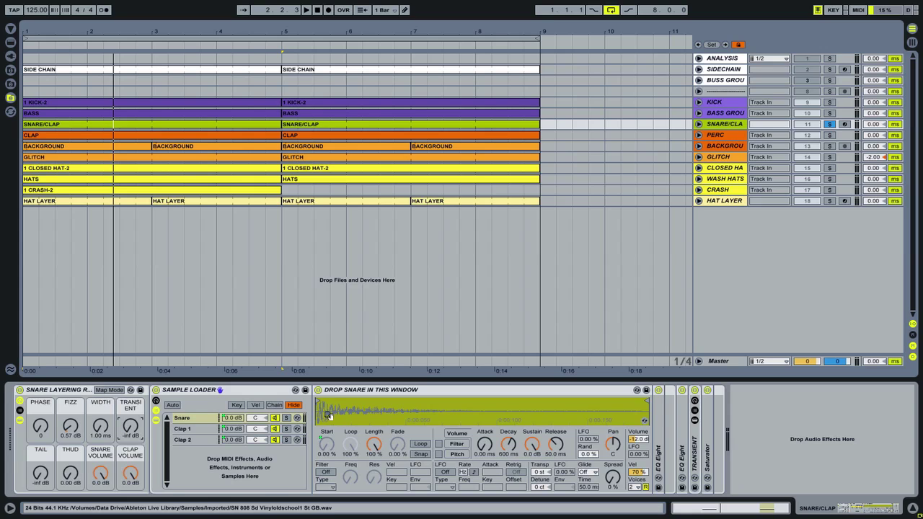
Inspect the attack of the snare sample's waveform and play the soloed track while trying the TRANSIENT macro, leaving it at -inf dB.
{"action": "left_click_drag", "start_coordinate": [318, 405], "coordinate": [317, 419]}
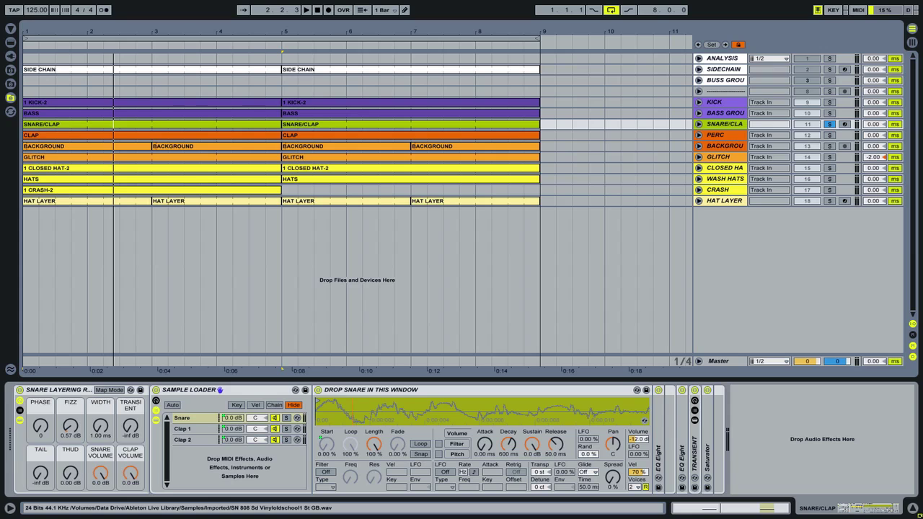
{"action": "left_click_drag", "start_coordinate": [318, 417], "coordinate": [318, 398]}
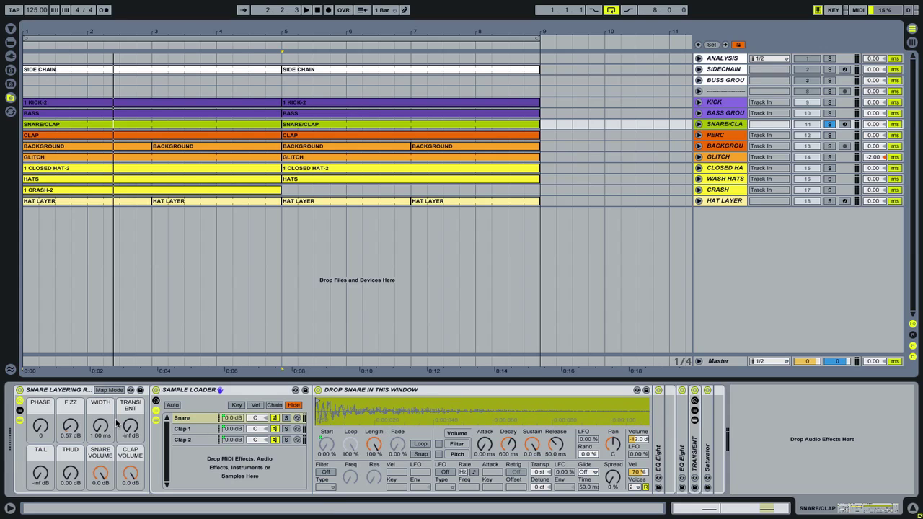
{"action": "key", "text": "space"}
{"action": "mouse_move", "coordinate": [131, 426]}
{"action": "left_mouse_down"}
{"action": "mouse_move", "coordinate": [131, 389]}
{"action": "mouse_move", "coordinate": [129, 430]}
{"action": "left_mouse_up"}
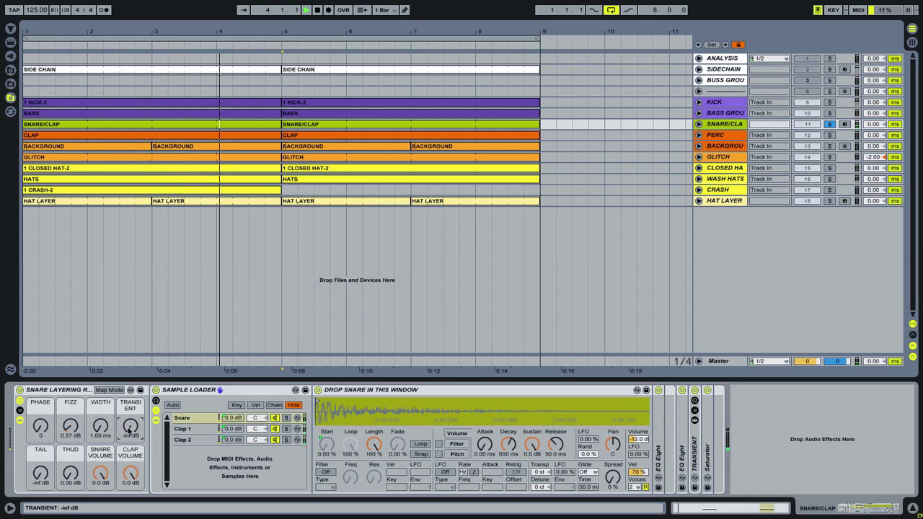
Show the Session View mixer and audition the TRANSIENT macro on the soloed SNARE/CLAP track, ending at -inf dB.
{"action": "key", "text": "Tab"}
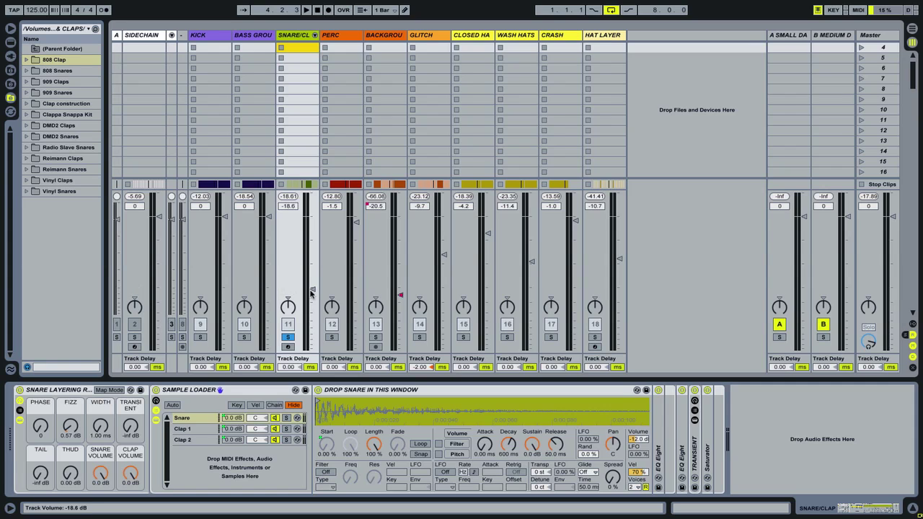
{"action": "key", "text": "space"}
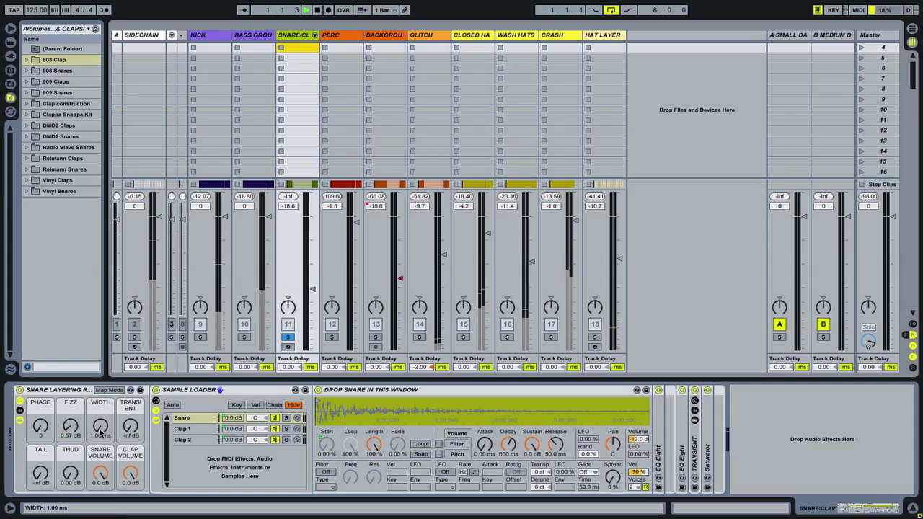
{"action": "mouse_move", "coordinate": [131, 426]}
{"action": "left_mouse_down"}
{"action": "mouse_move", "coordinate": [130, 396]}
{"action": "mouse_move", "coordinate": [132, 431]}
{"action": "left_mouse_up"}
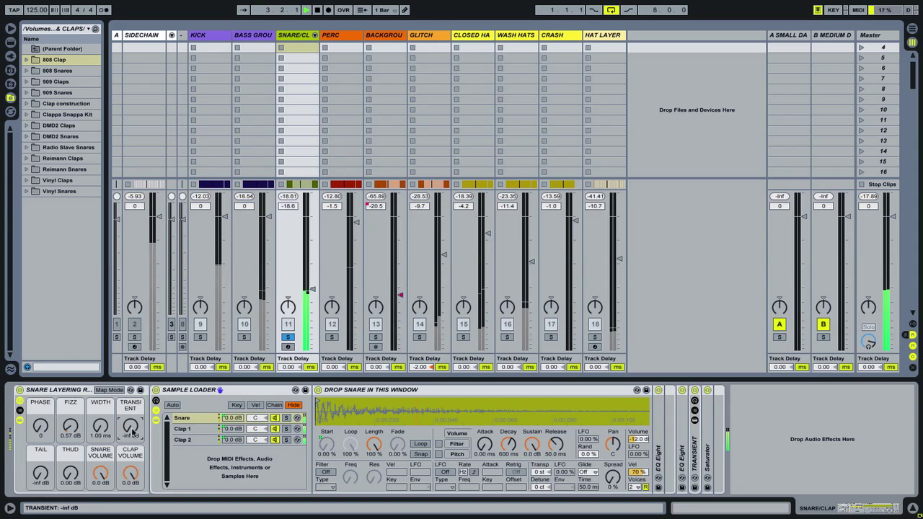
{"action": "key", "text": "space"}
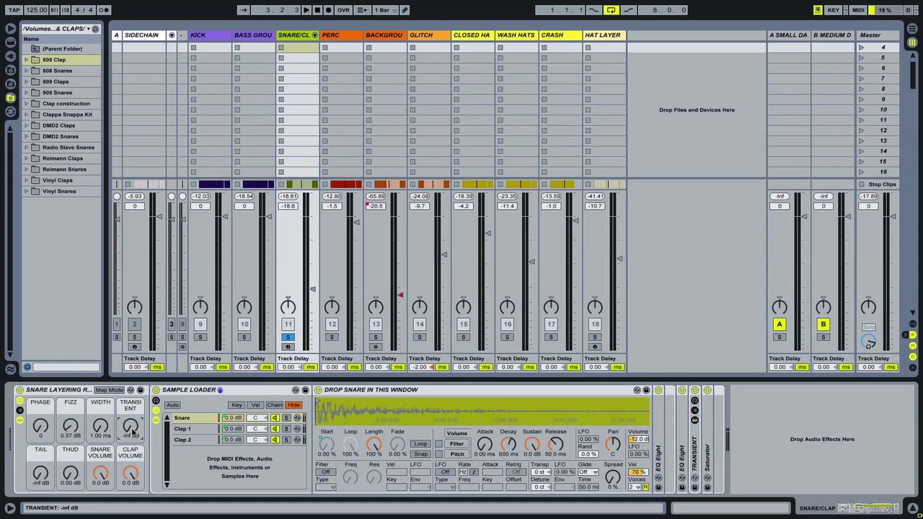
Unsolo SNARE/CLAP and raise the TAIL macro to about -17.6 dB while the full mix plays.
{"action": "left_click", "coordinate": [287, 337]}
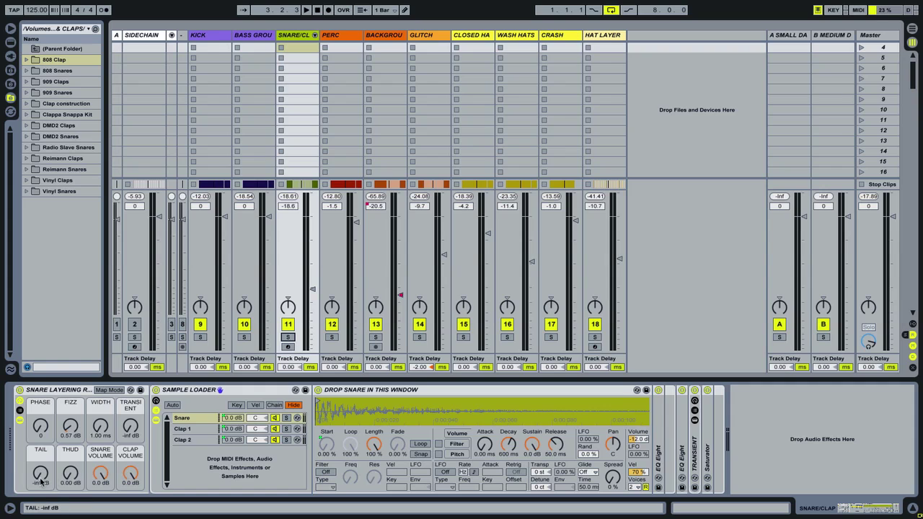
{"action": "key", "text": "space"}
{"action": "left_click_drag", "start_coordinate": [40, 482], "coordinate": [41, 461]}
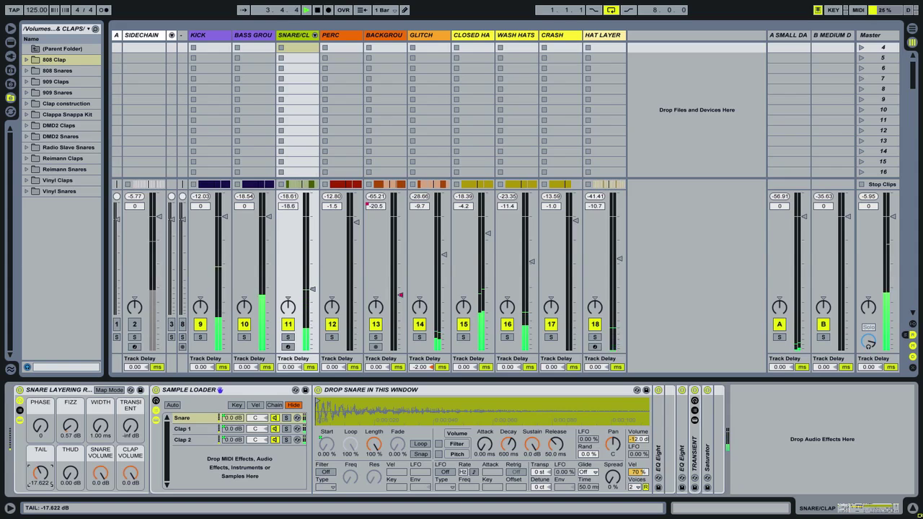
Lower the TAIL macro to -inf dB and stop playback.
{"action": "left_click_drag", "start_coordinate": [40, 473], "coordinate": [39, 478]}
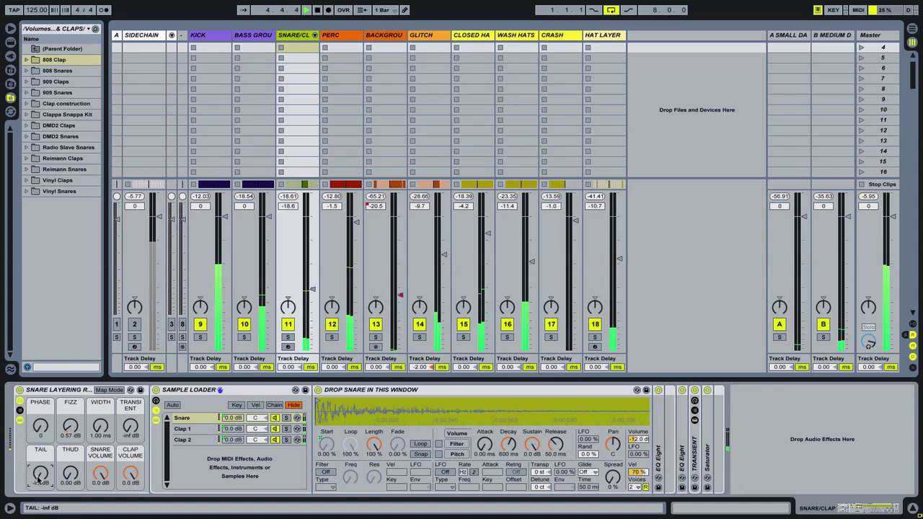
{"action": "key", "text": "space"}
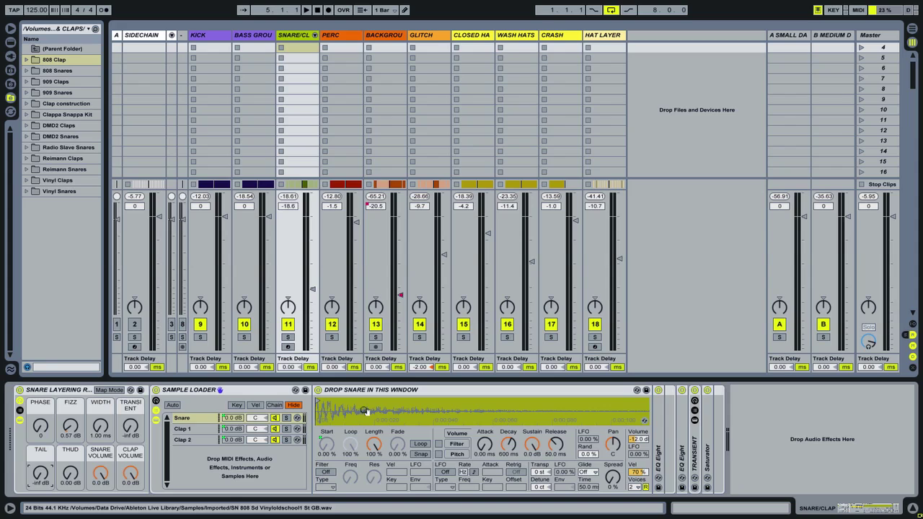
Inspect the sample waveforms loaded in the Clap 1, Clap 2 and Snare chains of the SAMPLE LOADER.
{"action": "left_click", "coordinate": [205, 429]}
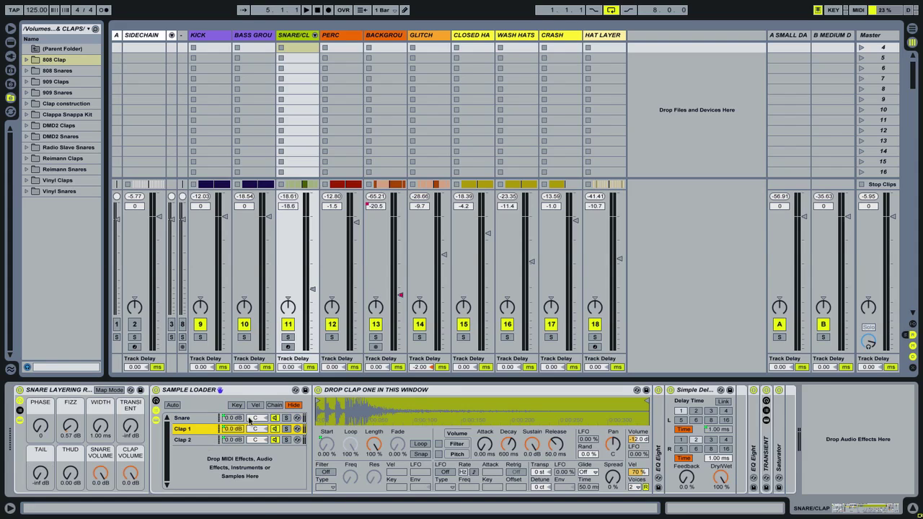
{"action": "left_click", "coordinate": [199, 439]}
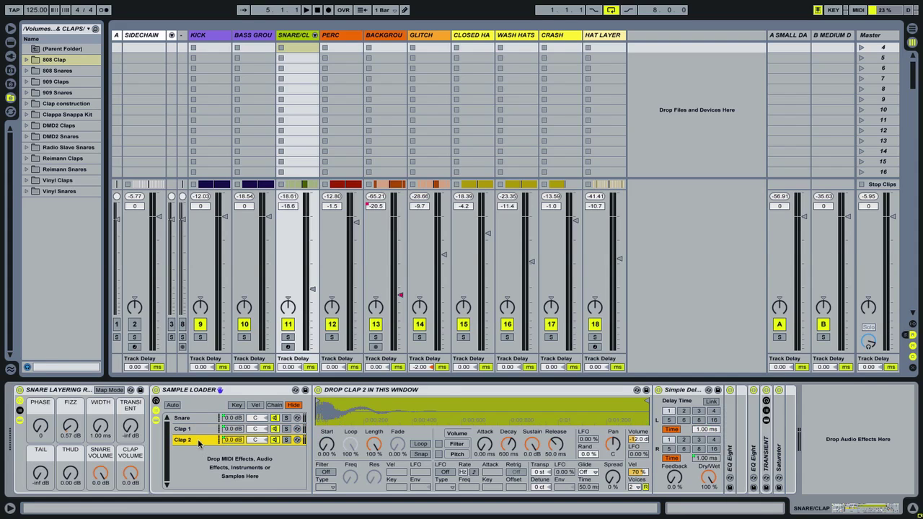
{"action": "left_click", "coordinate": [186, 418]}
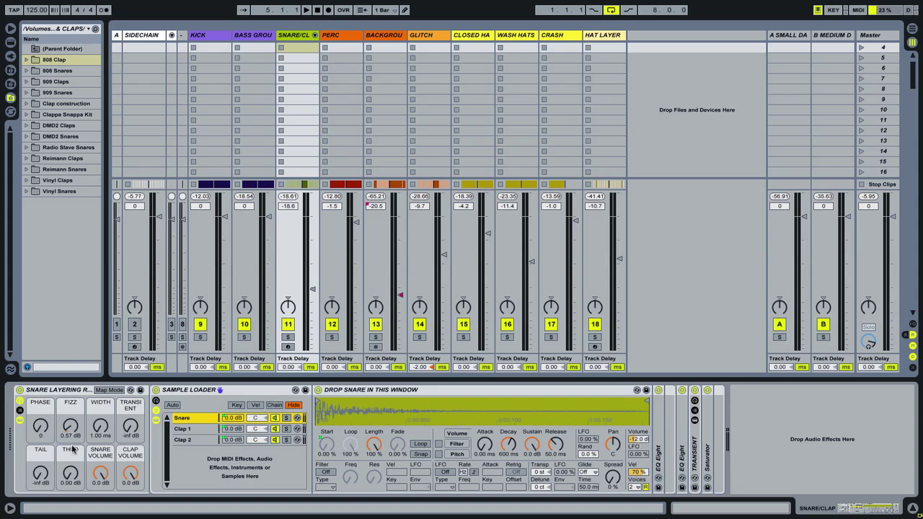
Solo SNARE/CLAP and audition the THUD macro during playback, leaving THUD at 0.00 dB and TRANSIENT at -inf dB.
{"action": "left_click", "coordinate": [288, 336]}
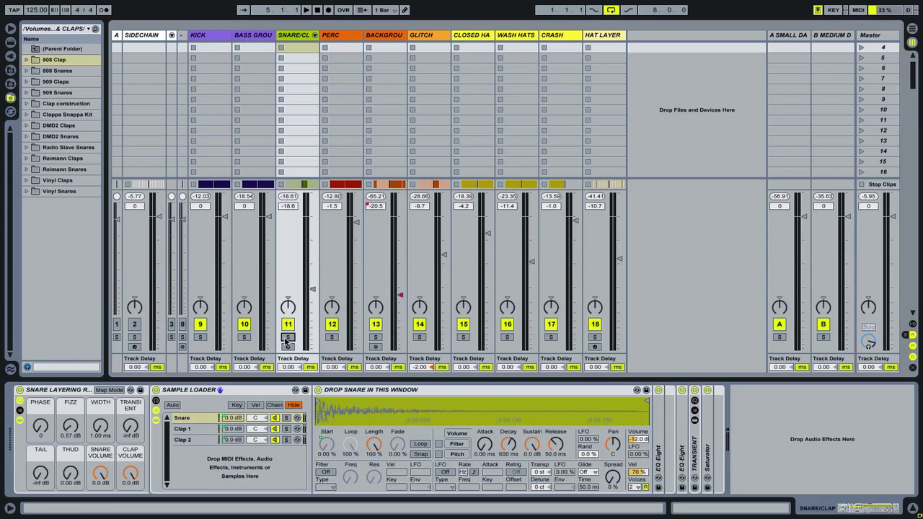
{"action": "key", "text": "space"}
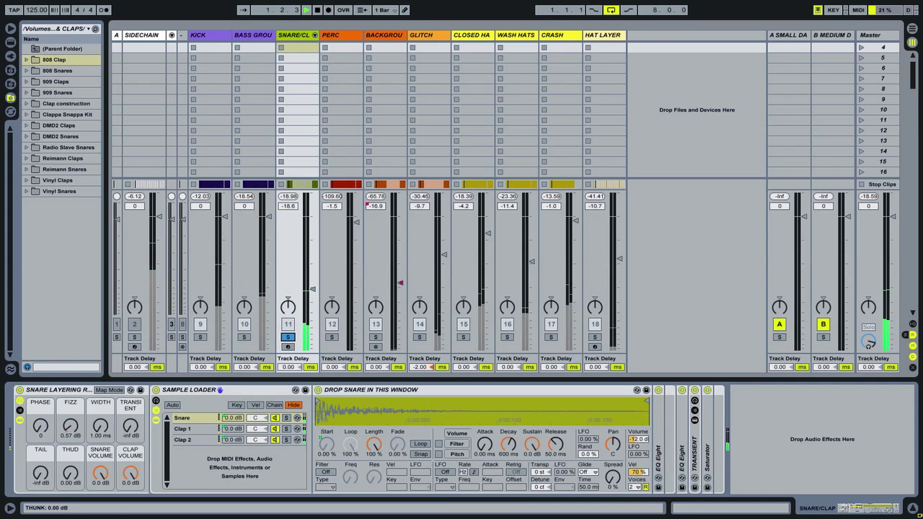
{"action": "left_click_drag", "start_coordinate": [63, 477], "coordinate": [71, 503]}
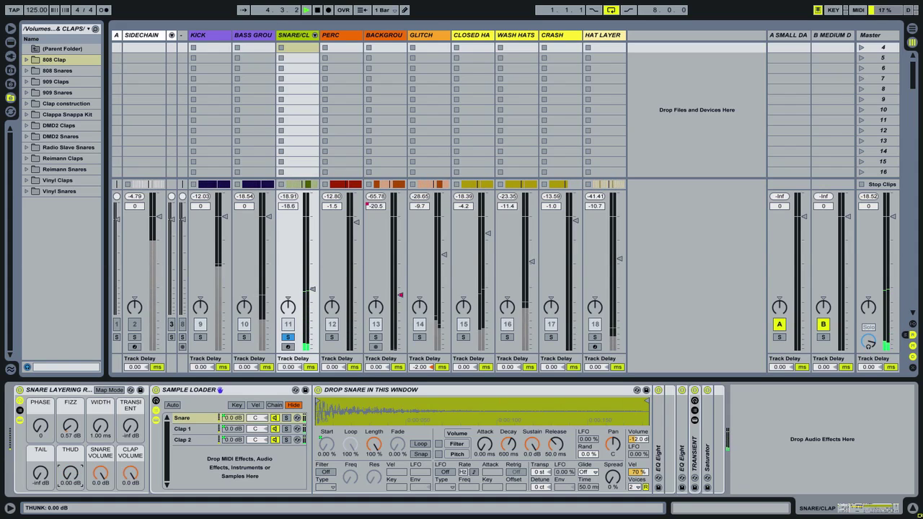
{"action": "mouse_move", "coordinate": [130, 426]}
{"action": "left_mouse_down"}
{"action": "mouse_move", "coordinate": [131, 389]}
{"action": "mouse_move", "coordinate": [130, 433]}
{"action": "left_mouse_up"}
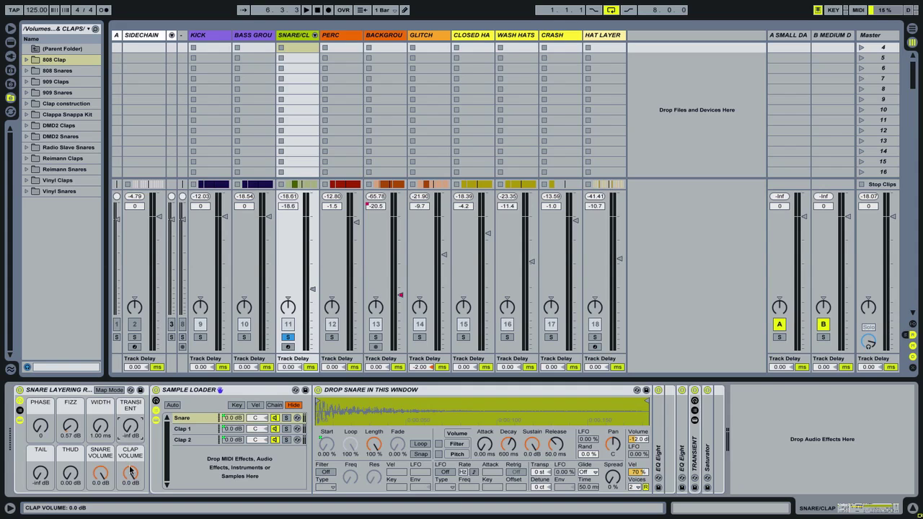
Audition WIDTH at 6.54 ms, TRANSIENT at -7.856 dB and CLAP VOLUME at -1.793 dB, first soloed and with the full mix.
{"action": "key", "text": "space"}
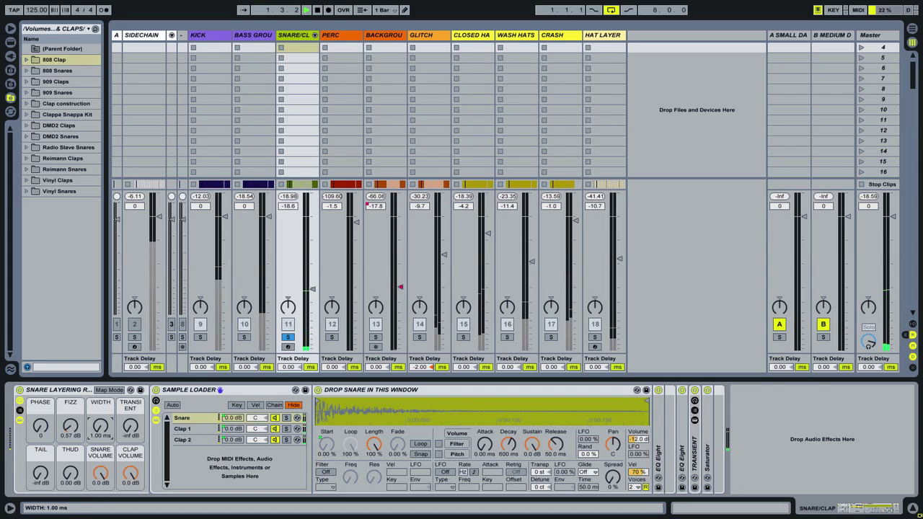
{"action": "left_click_drag", "start_coordinate": [101, 425], "coordinate": [131, 404]}
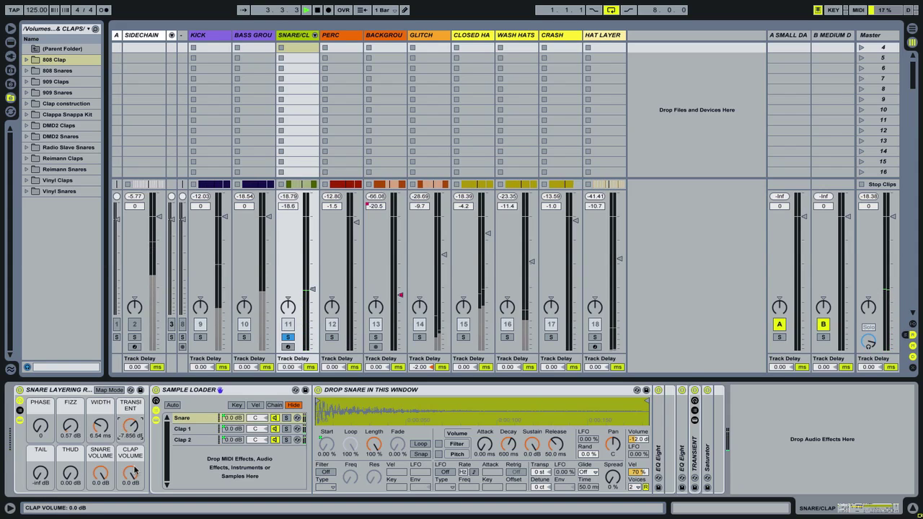
{"action": "left_click_drag", "start_coordinate": [135, 471], "coordinate": [134, 472]}
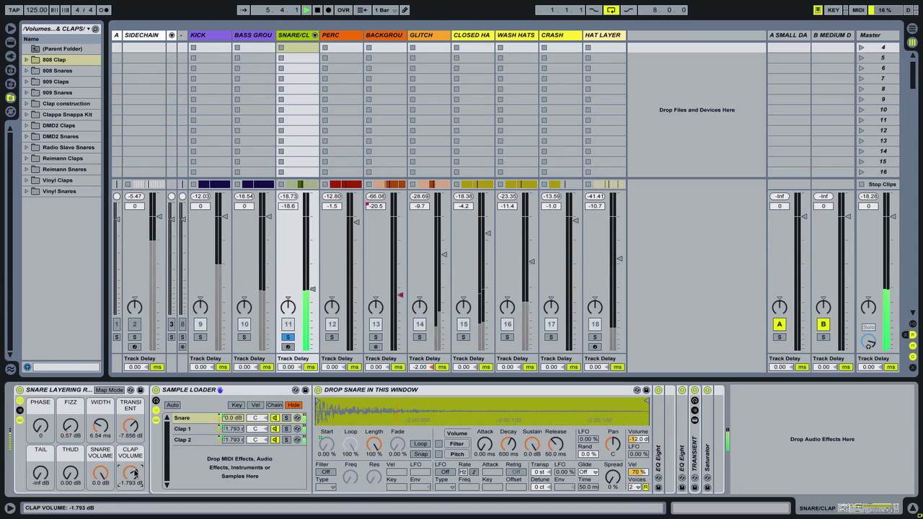
{"action": "left_click", "coordinate": [287, 337]}
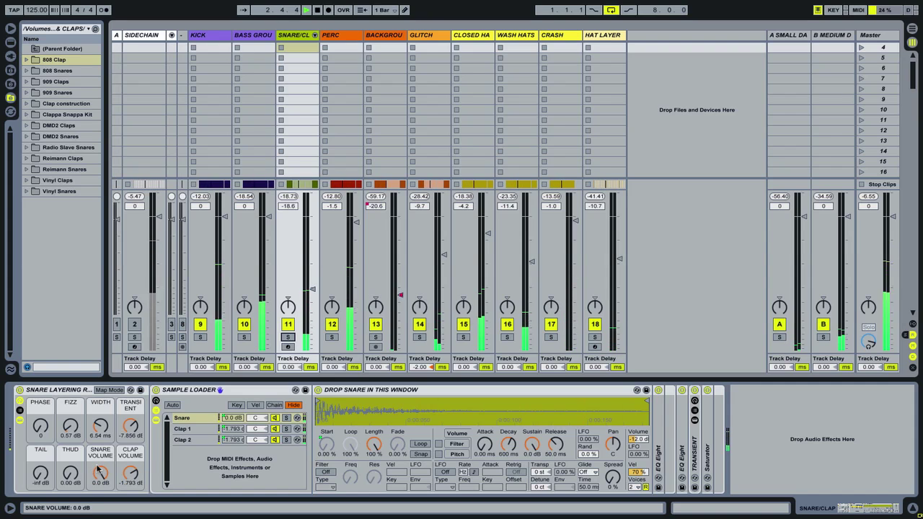
{"action": "key", "text": "space"}
Reset the macros to WIDTH 1.00 ms, TRANSIENT -inf dB and CLAP VOLUME 0.0 dB.
{"action": "left_click_drag", "start_coordinate": [99, 424], "coordinate": [71, 434]}
{"action": "left_click_drag", "start_coordinate": [131, 426], "coordinate": [134, 446]}
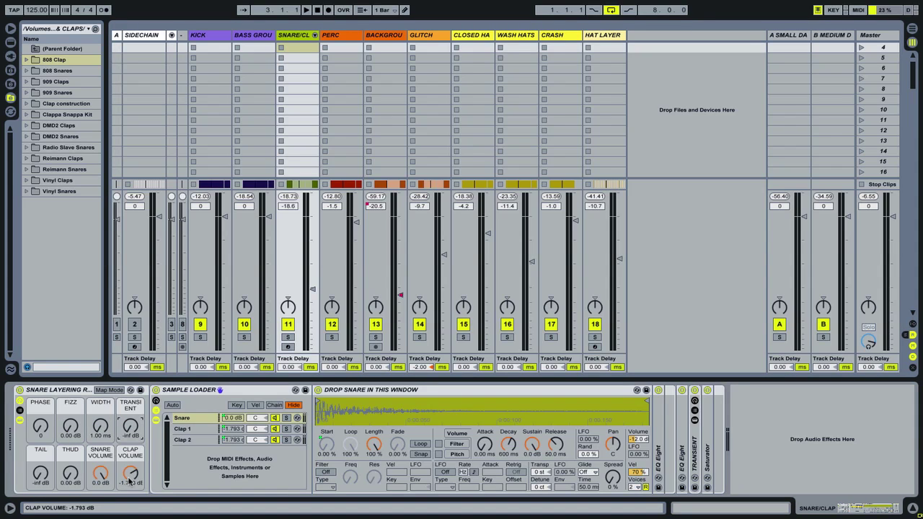
{"action": "left_click_drag", "start_coordinate": [130, 481], "coordinate": [131, 473]}
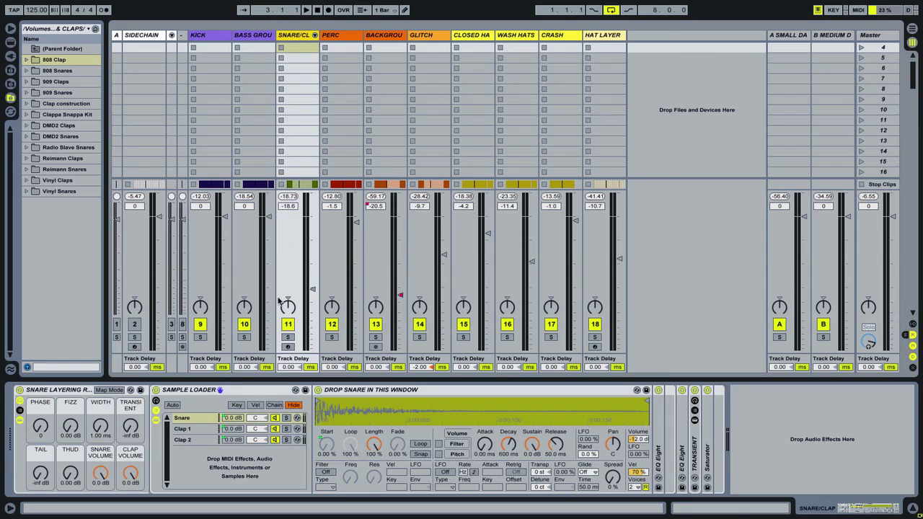
Duplicate the SNARE/CLAP track, leaving the original deactivated and the copy selected.
{"action": "key", "text": "ctrl+d"}
{"action": "left_click", "coordinate": [332, 36]}
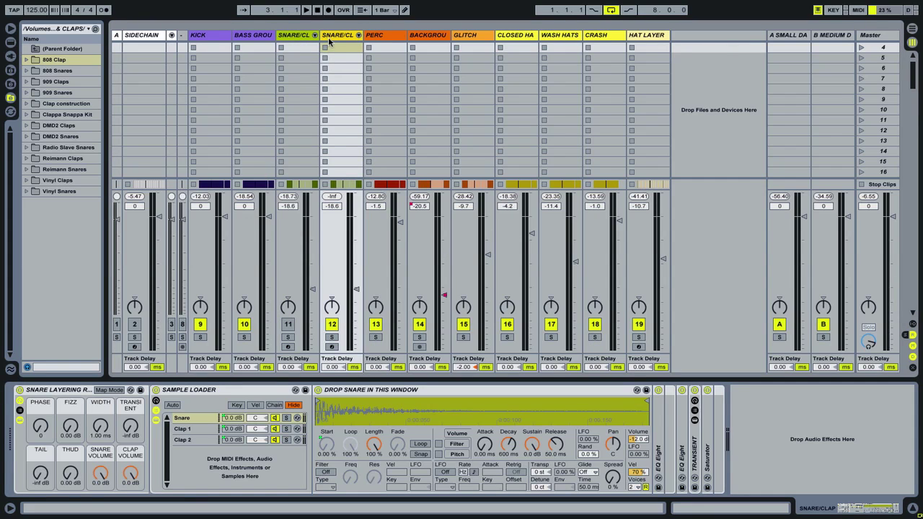
Load dmd2_beatboxsnrs1.wav from the DMD2 Snares folder into the copy's Snare chain and set the preview volume to 0.0 dB.
{"action": "left_click", "coordinate": [189, 420]}
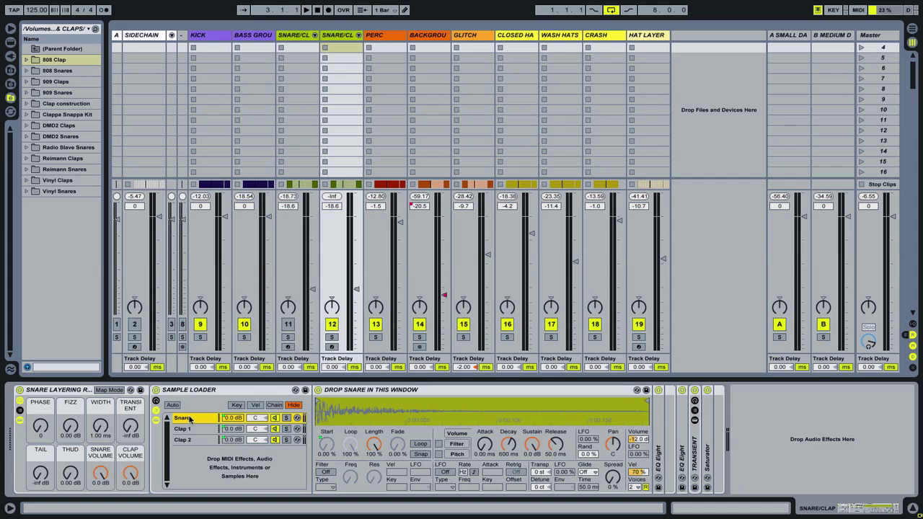
{"action": "left_click", "coordinate": [49, 137]}
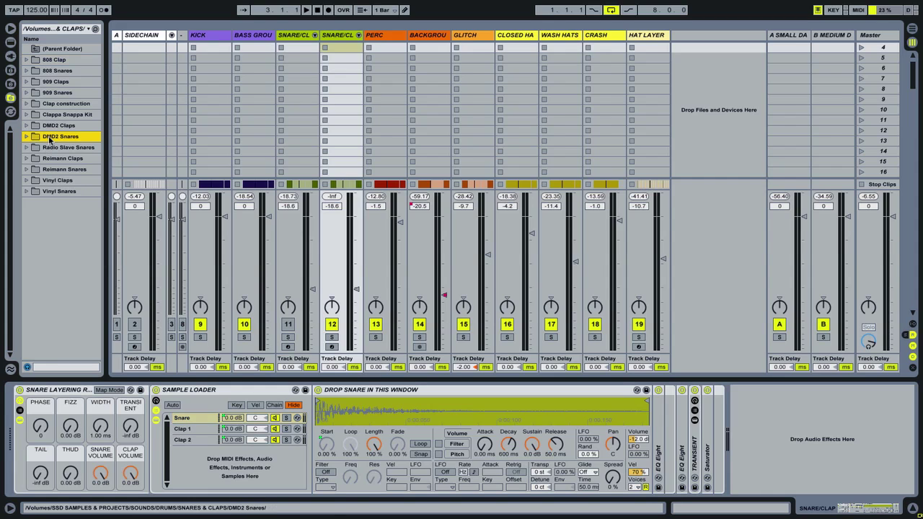
{"action": "key", "text": "Right"}
{"action": "key", "text": "Down"}
{"action": "key", "text": "Down"}
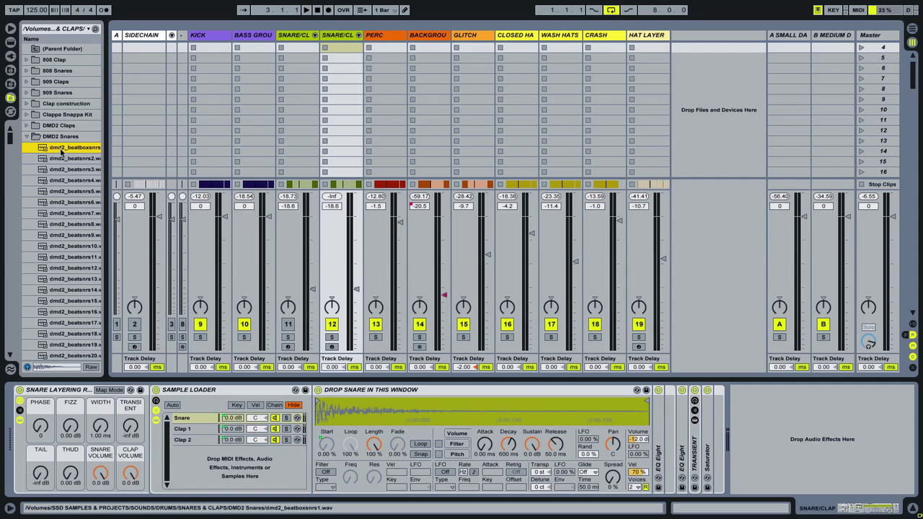
{"action": "left_click", "coordinate": [61, 150]}
{"action": "left_click_drag", "start_coordinate": [64, 149], "coordinate": [419, 410]}
{"action": "left_click", "coordinate": [830, 311]}
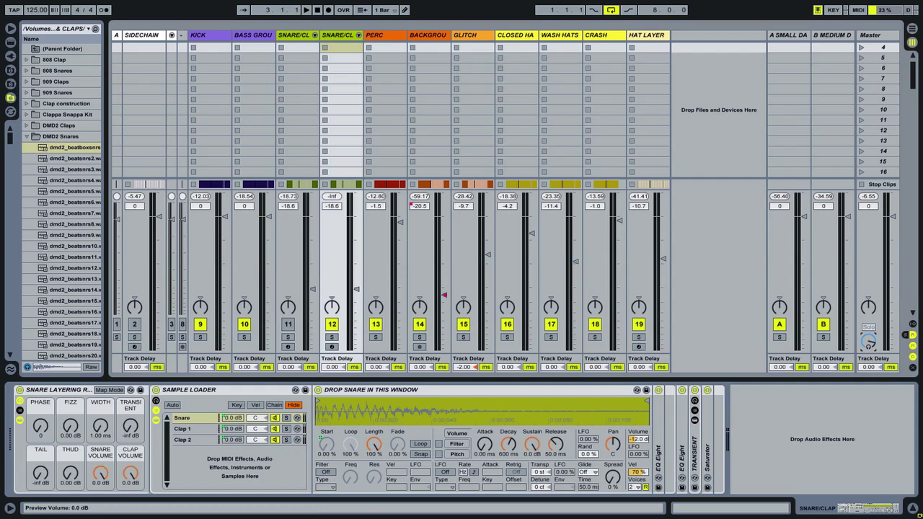
Load cs01.wav into the Clap 1 chain and cs02.wav into the Clap 2 chain from the Clappa Snappa Kit folder.
{"action": "left_click", "coordinate": [183, 429]}
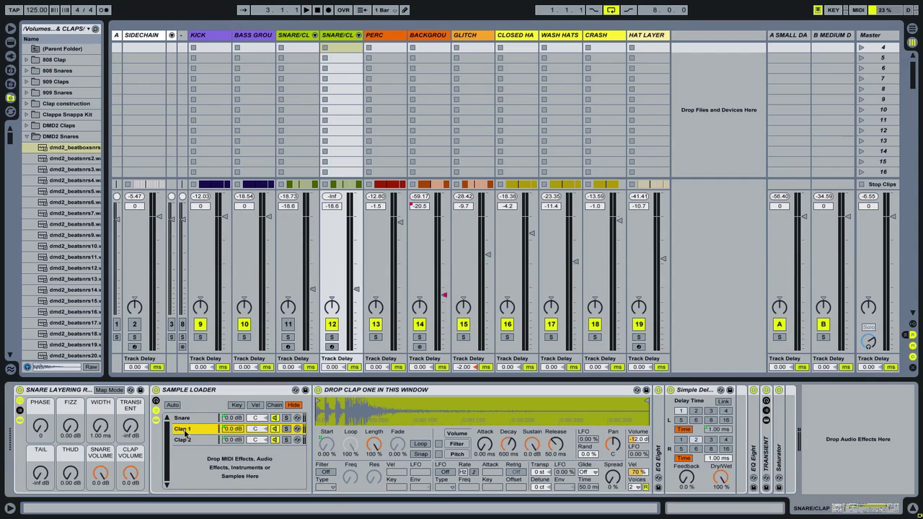
{"action": "left_click", "coordinate": [50, 138]}
{"action": "left_click", "coordinate": [50, 138]}
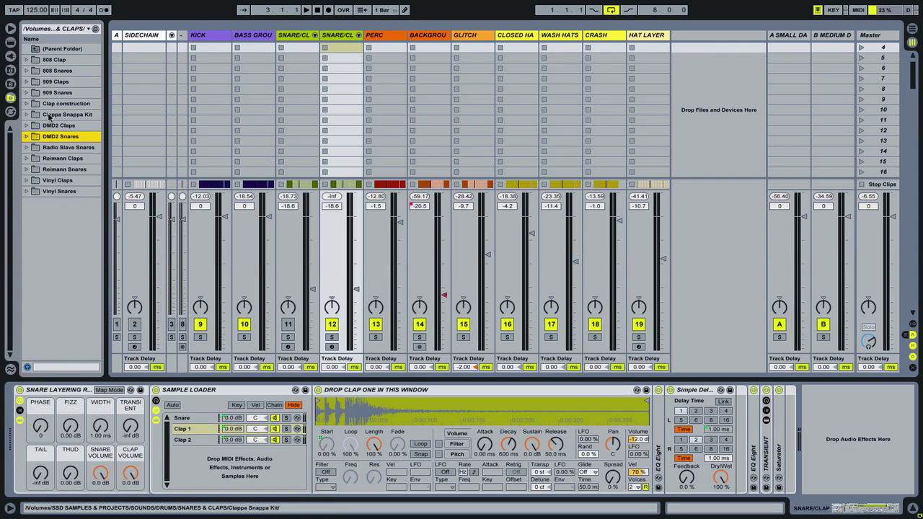
{"action": "left_click", "coordinate": [51, 115]}
{"action": "left_click", "coordinate": [51, 114]}
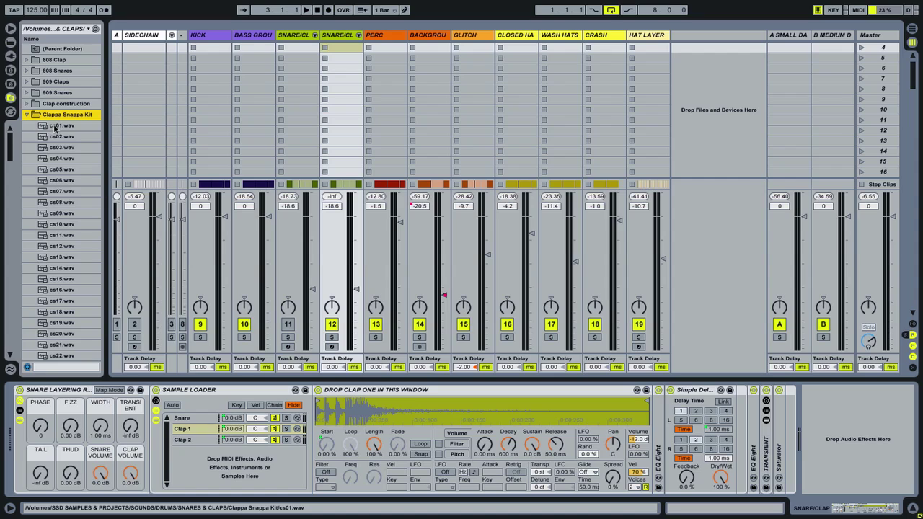
{"action": "left_click_drag", "start_coordinate": [55, 128], "coordinate": [341, 415]}
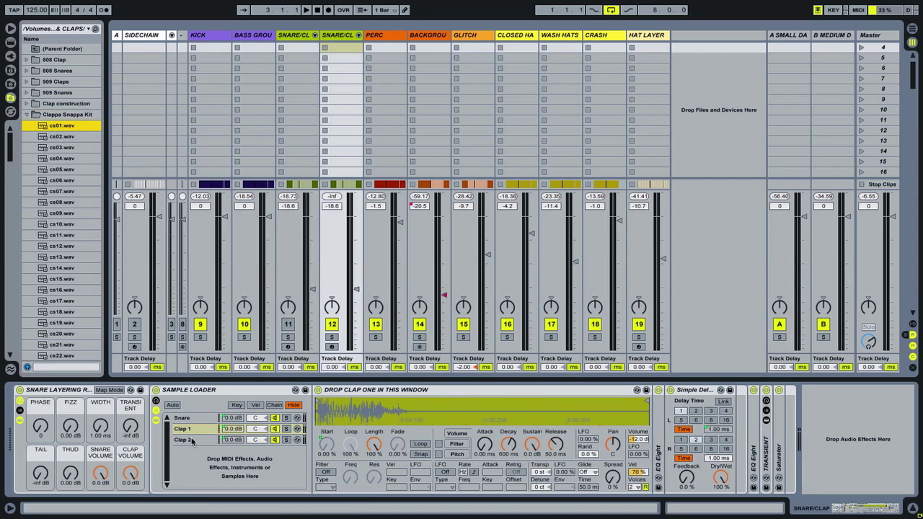
{"action": "left_click", "coordinate": [191, 441]}
{"action": "double_click", "coordinate": [58, 137]}
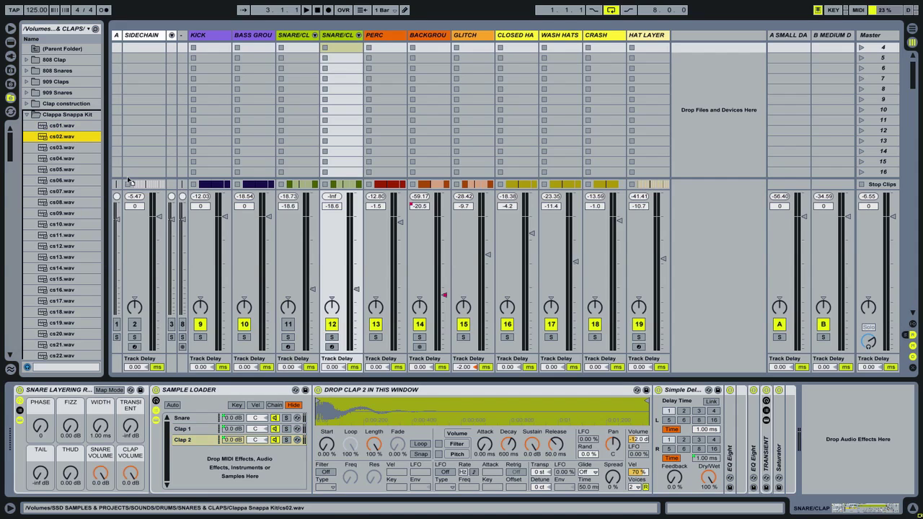
While the mix plays, set the duplicate track's volume to -16.6 dB, WIDTH to 7.13 ms and CLAP VOLUME to -2.171 dB.
{"action": "key", "text": "space"}
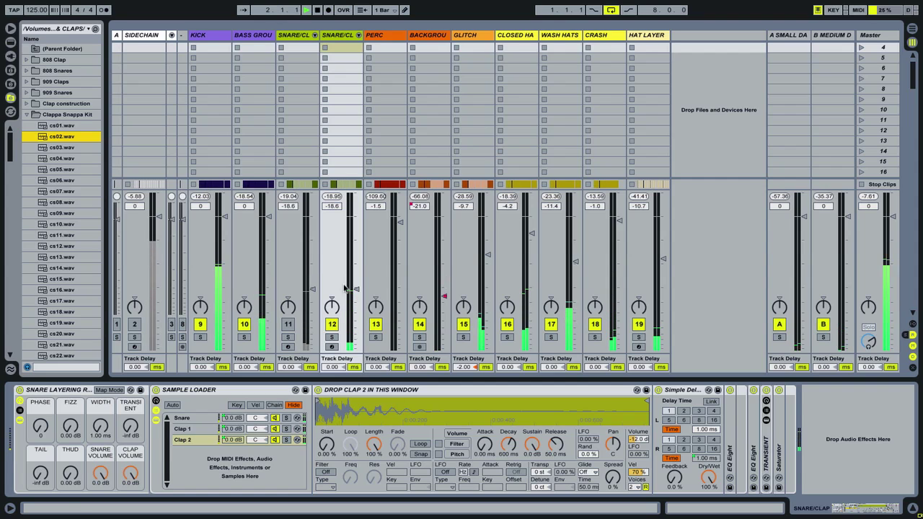
{"action": "left_click_drag", "start_coordinate": [354, 289], "coordinate": [356, 283]}
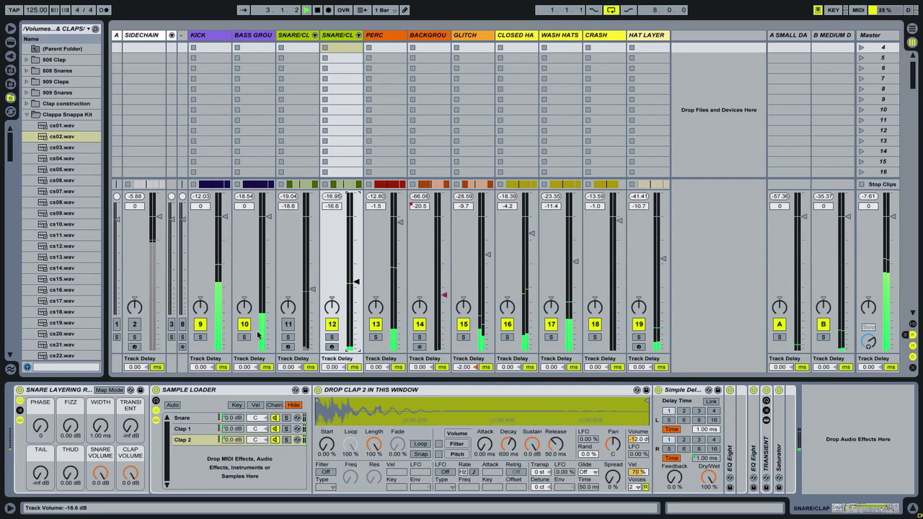
{"action": "left_click_drag", "start_coordinate": [101, 431], "coordinate": [101, 424]}
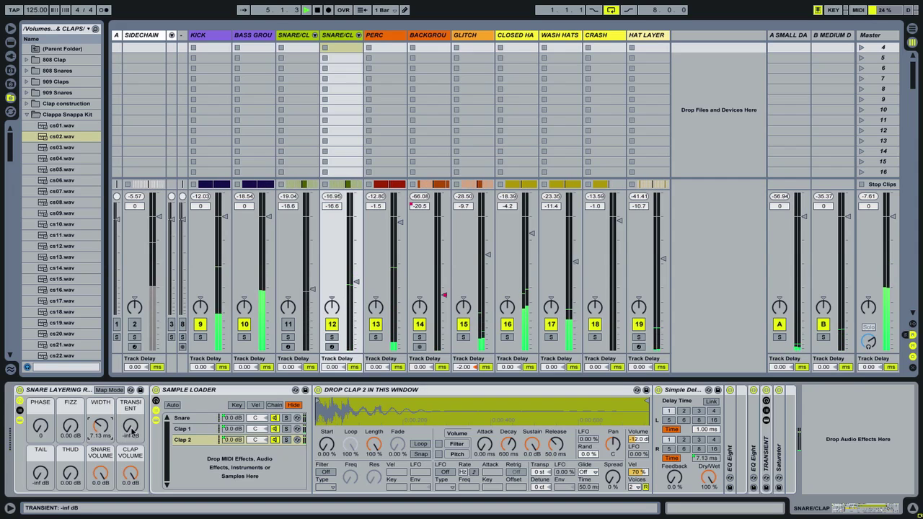
{"action": "left_click_drag", "start_coordinate": [131, 473], "coordinate": [129, 478]}
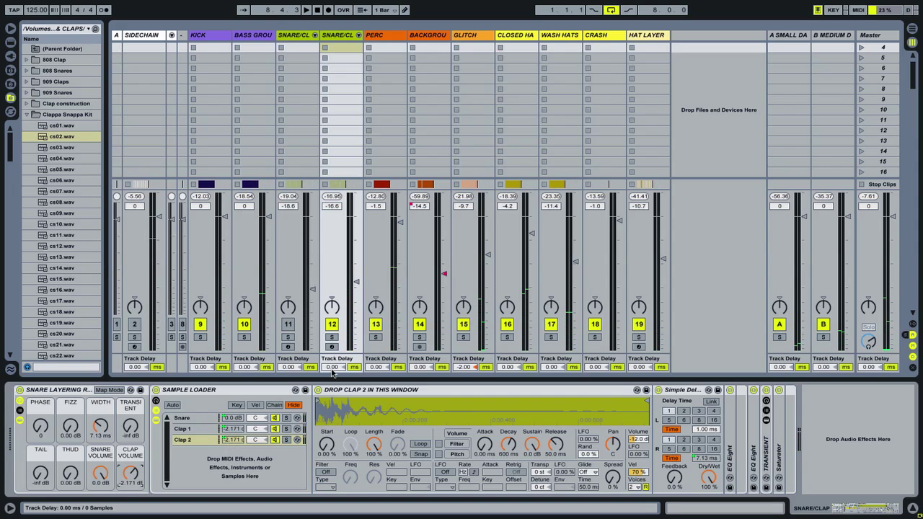
Solo the duplicate track and hot-swap its Snare chain sample to dmd2_beatsnrs2.wav, followed by dmd2_beatsnrs3.wav.
{"action": "left_click", "coordinate": [332, 337]}
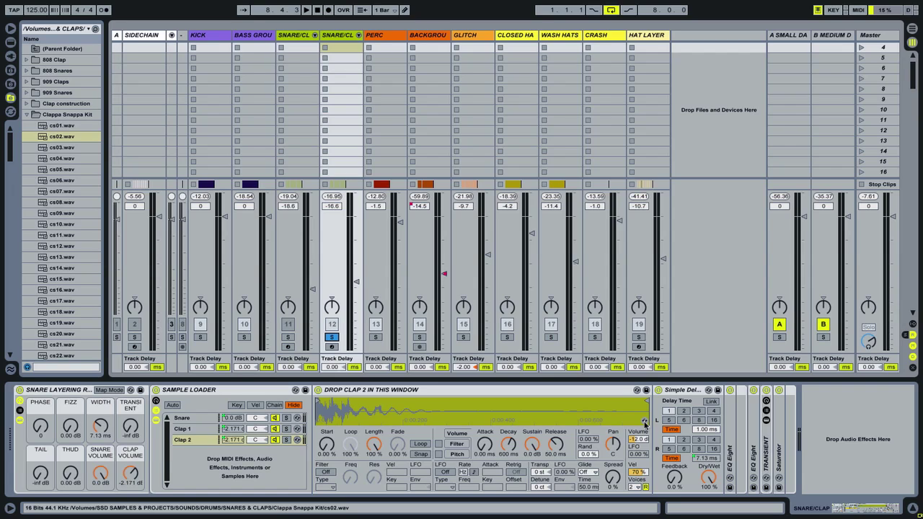
{"action": "left_click", "coordinate": [184, 418]}
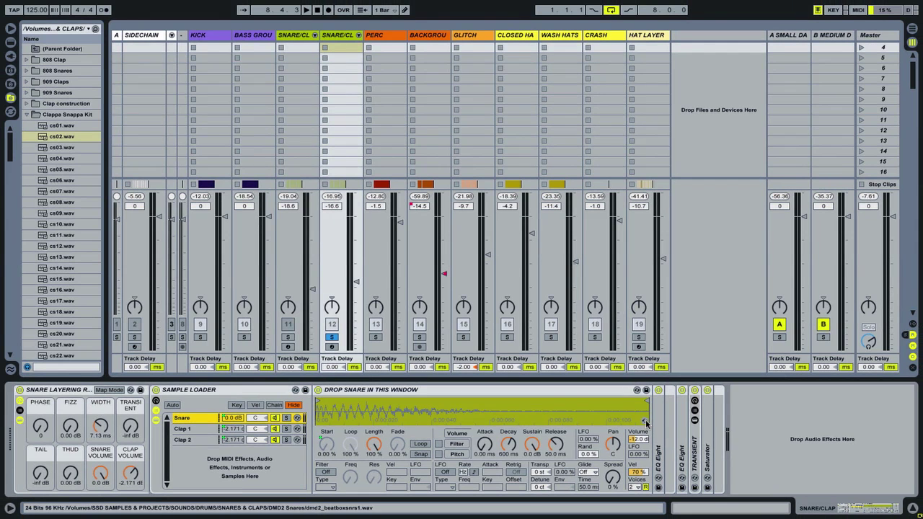
{"action": "left_click", "coordinate": [646, 421]}
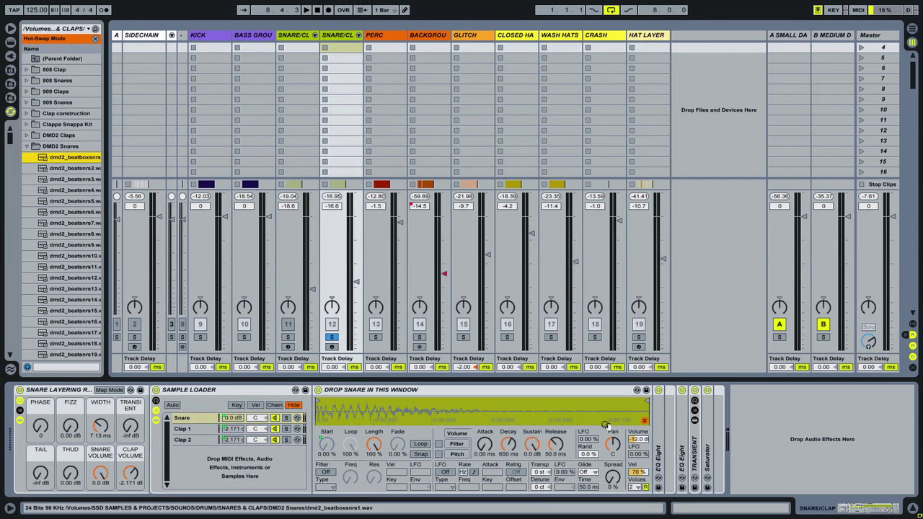
{"action": "key", "text": "Down"}
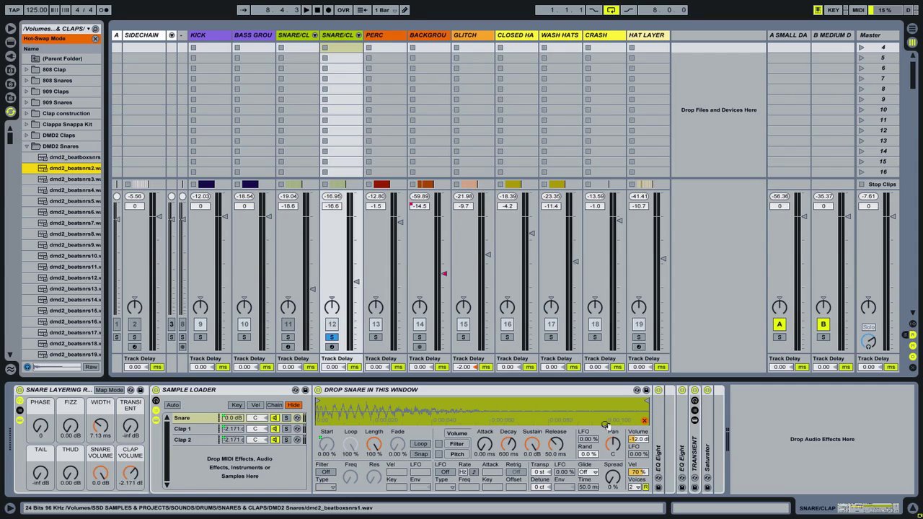
{"action": "key", "text": "Down"}
{"action": "key", "text": "Up"}
{"action": "key", "text": "Return"}
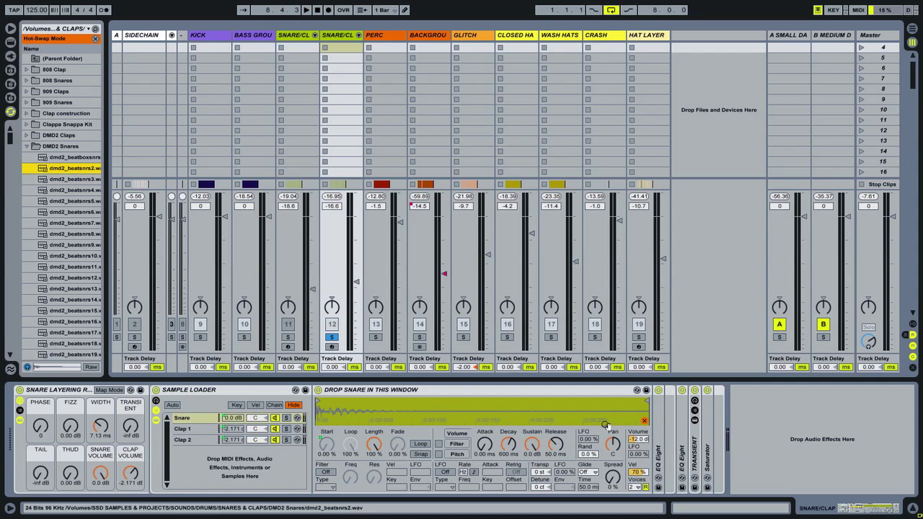
{"action": "key", "text": "Down"}
{"action": "key", "text": "Return"}
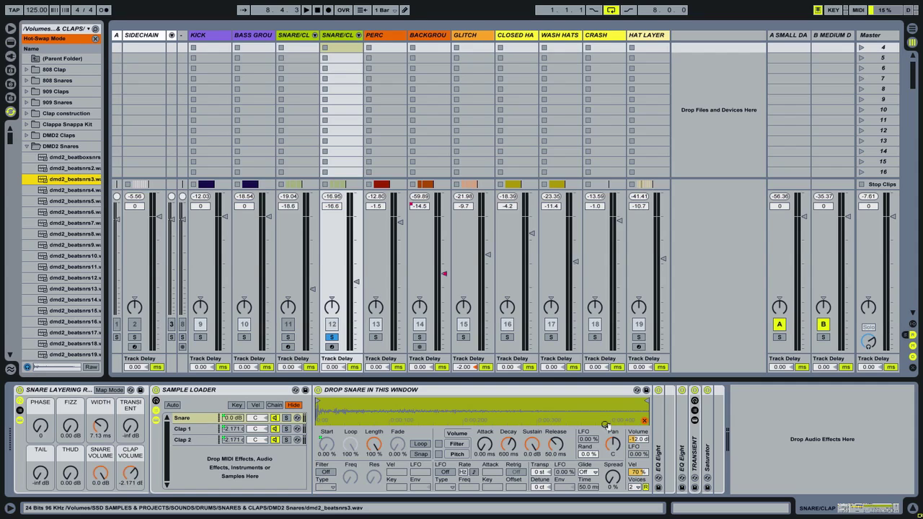
During playback, hot-swap the soloed Snare chain sample one by one from dmd2_beatsnrs4.wav through dmd2_beatsnrs7.wav, exit hot-swap mode and unsolo the track.
{"action": "key", "text": "space"}
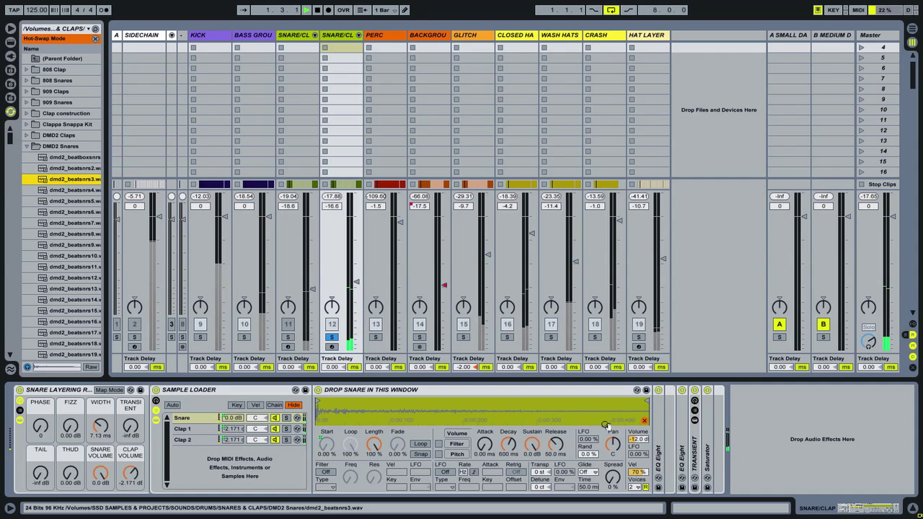
{"action": "key", "text": "Down"}
{"action": "key", "text": "Return"}
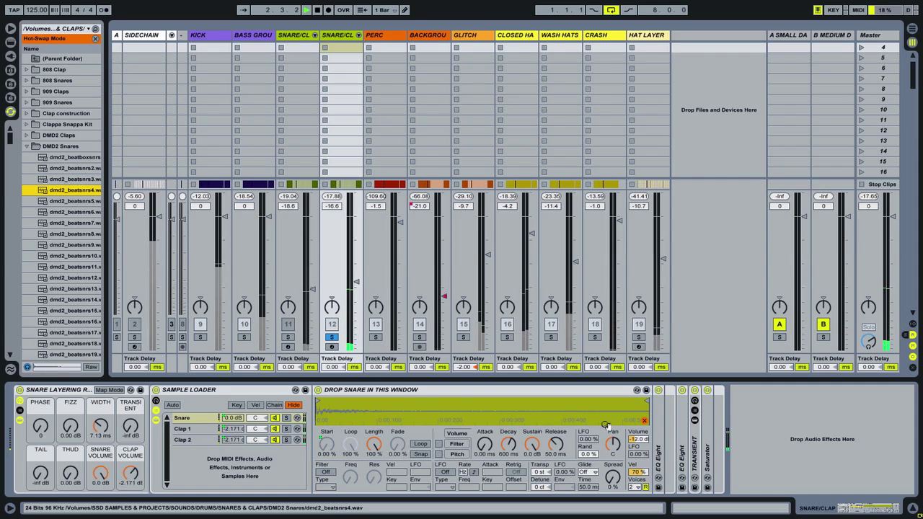
{"action": "key", "text": "Down"}
{"action": "key", "text": "Return"}
{"action": "key", "text": "Down"}
{"action": "key", "text": "Return"}
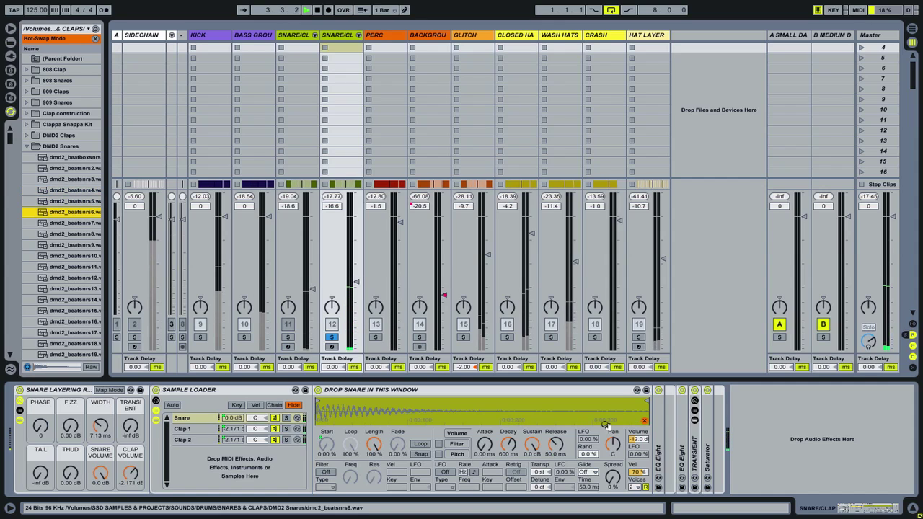
{"action": "key", "text": "Down"}
{"action": "key", "text": "Return"}
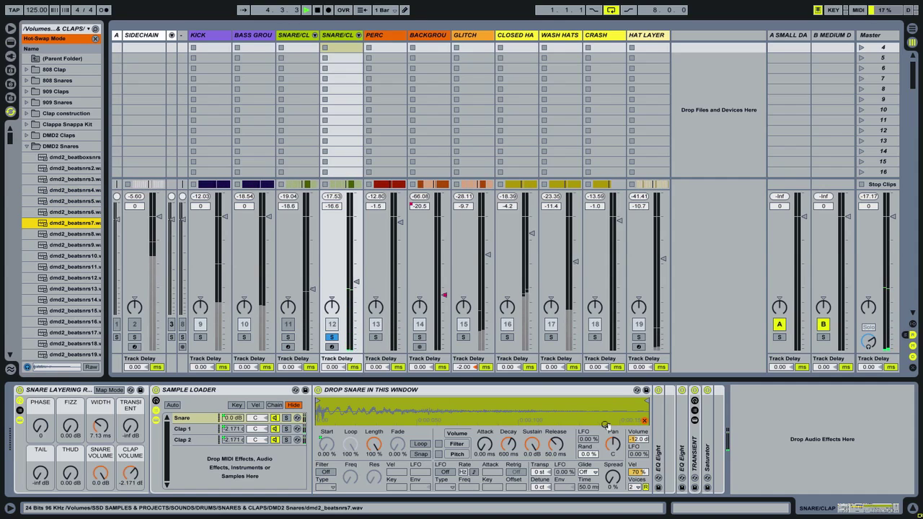
{"action": "key", "text": "Escape"}
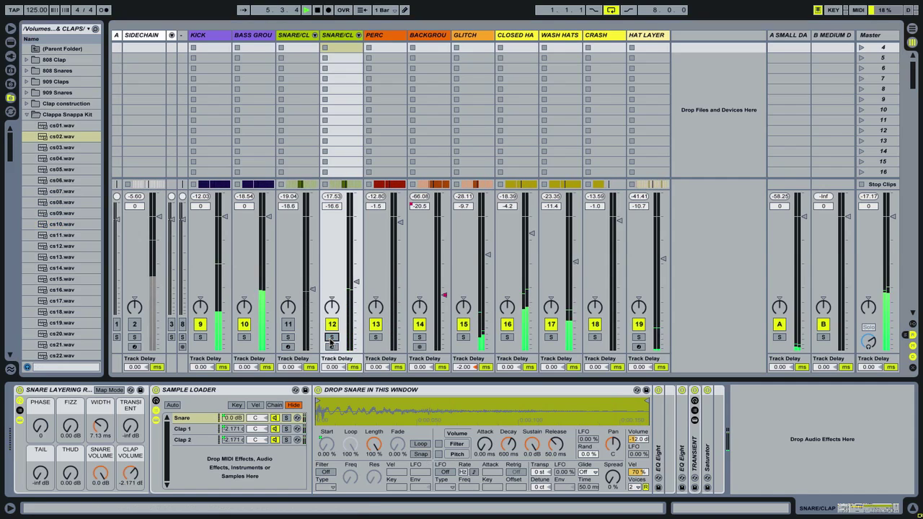
With the full mix playing, hot-swap the Snare chain sample back one by one to dmd2_beatsnrs3.wav and stop playback.
{"action": "left_click", "coordinate": [644, 421]}
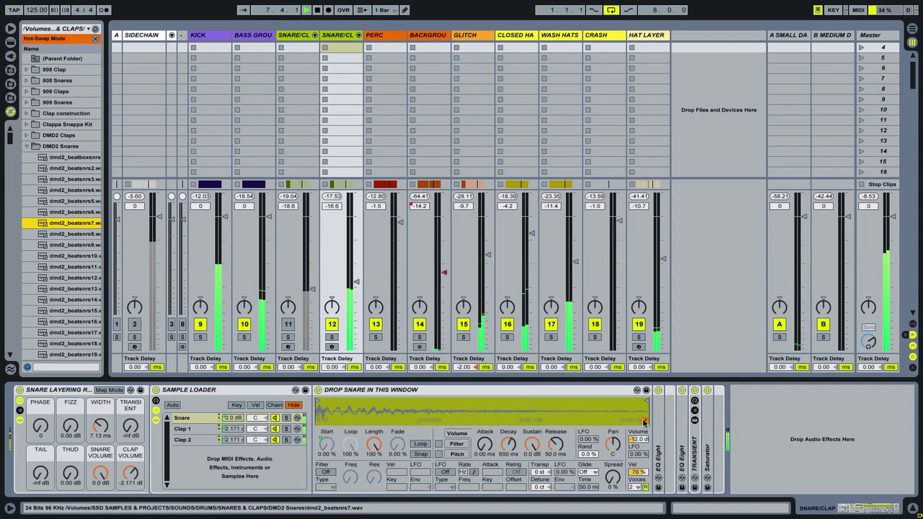
{"action": "key", "text": "Up"}
{"action": "key", "text": "Return"}
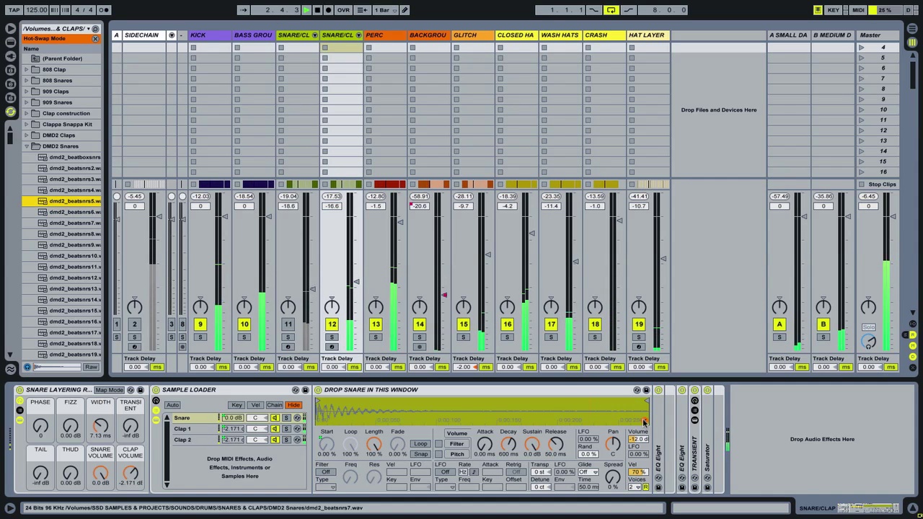
{"action": "key", "text": "Up"}
{"action": "key", "text": "Return"}
{"action": "key", "text": "Up"}
{"action": "key", "text": "Return"}
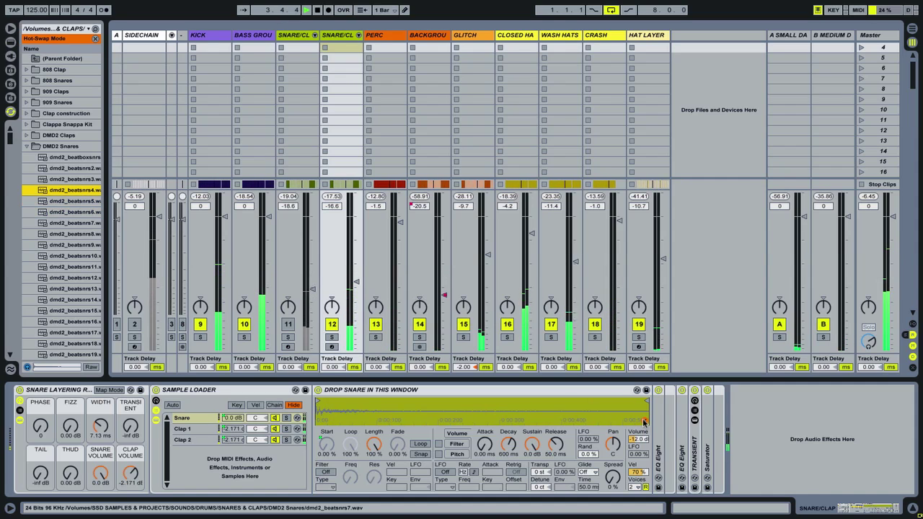
{"action": "key", "text": "Up"}
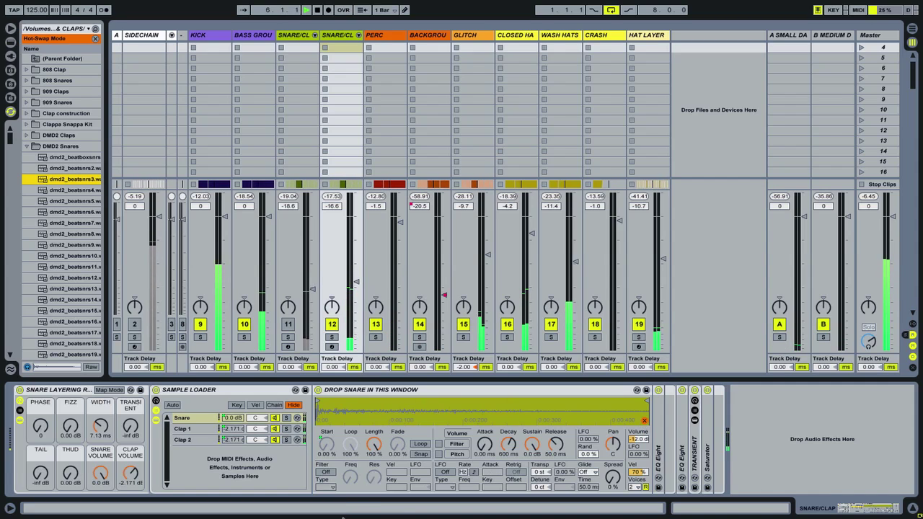
{"action": "key", "text": "space"}
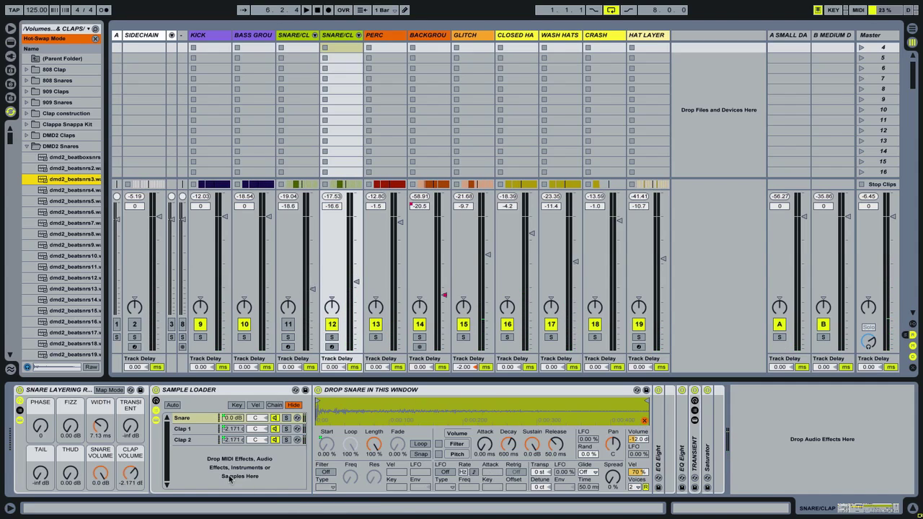